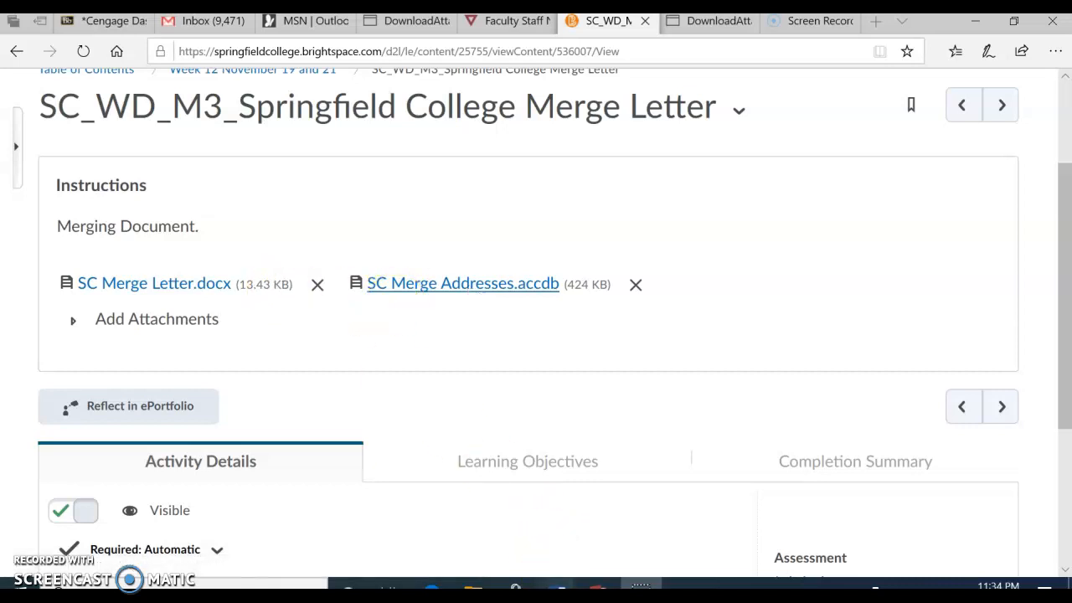
Step: Switch to the SC Merge Letter document in Word and review its text from the date placeholder to the signature
mouse_move(545, 574)
click(742, 548)
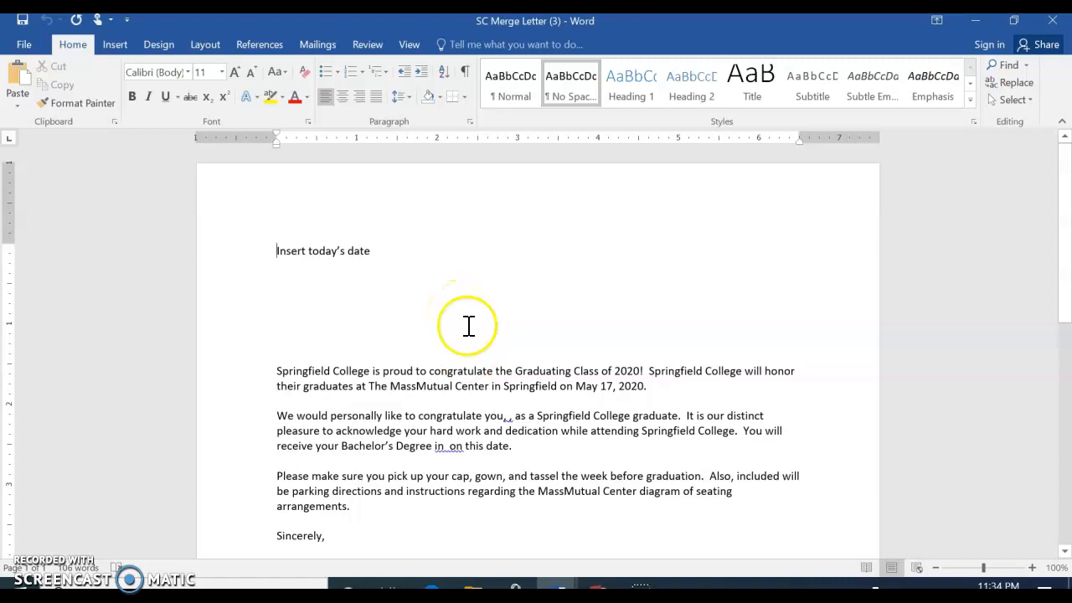
scroll(469, 327, down, 9)
scroll(466, 387, up, 4)
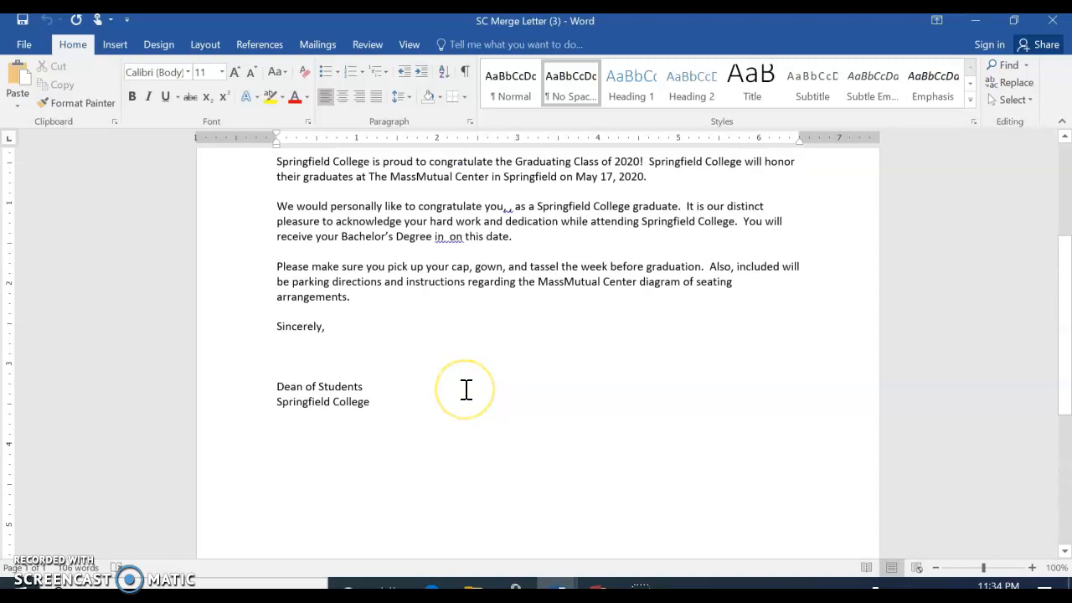
scroll(466, 388, up, 4)
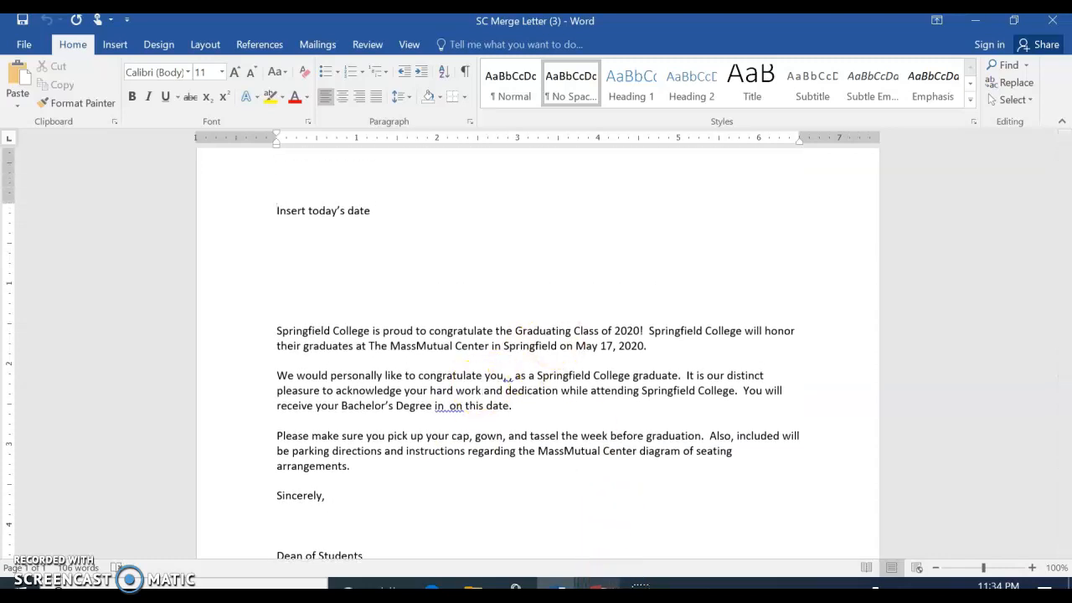
Step: Switch to the SC Merge Addresses database in Access, open its address table to review the records, and close Access
mouse_move(597, 588)
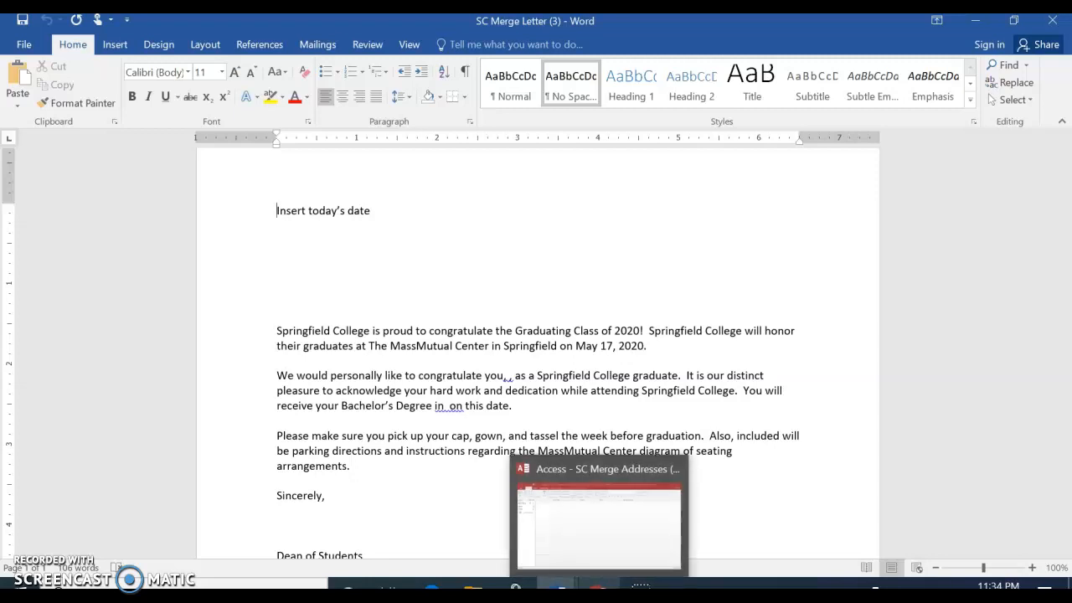
click(598, 548)
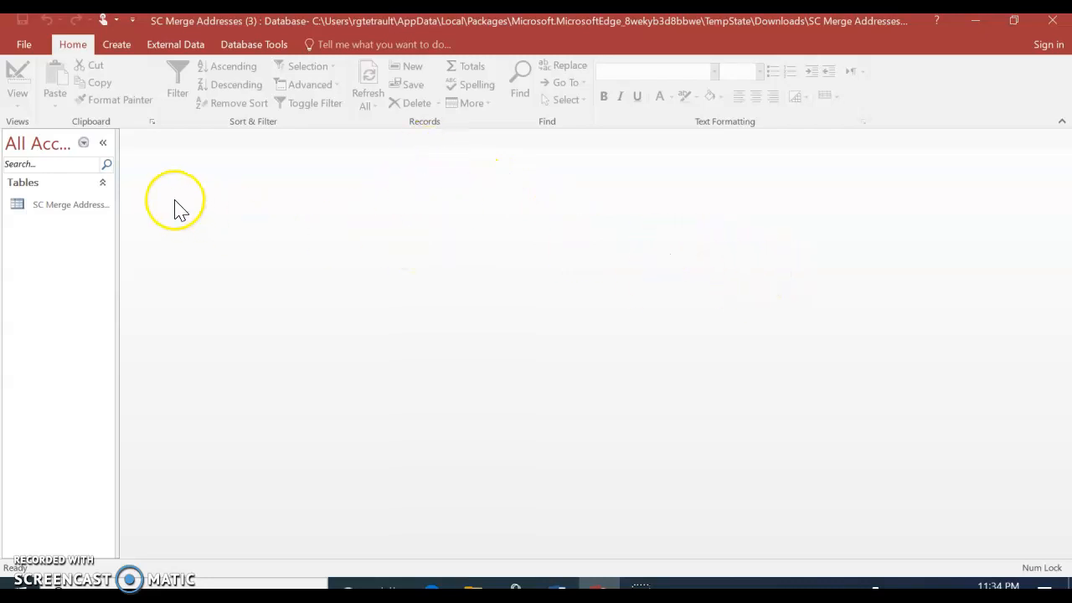
double_click(62, 209)
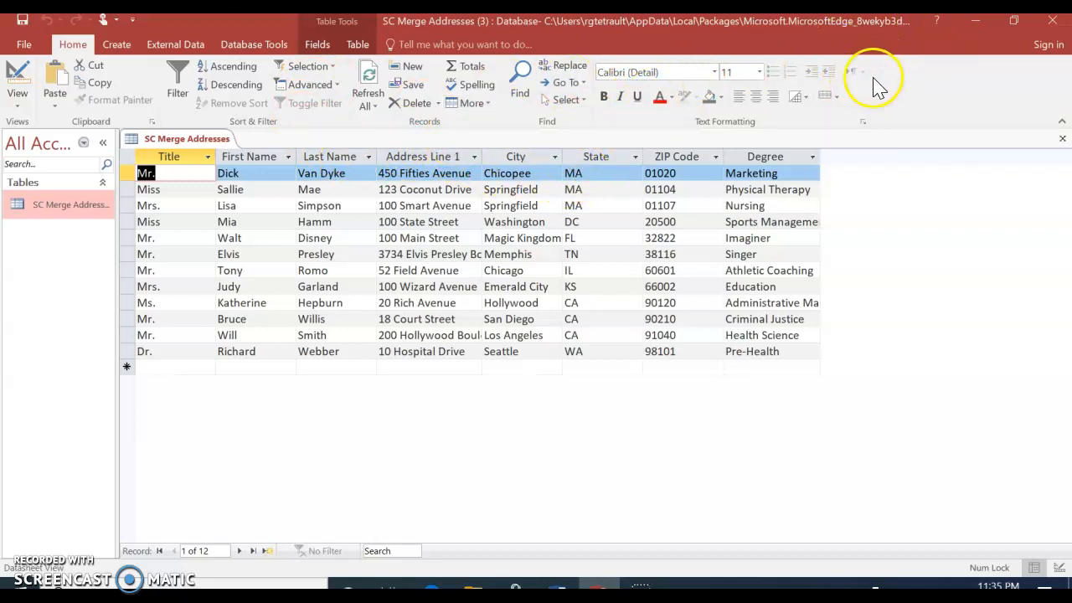
click(1053, 20)
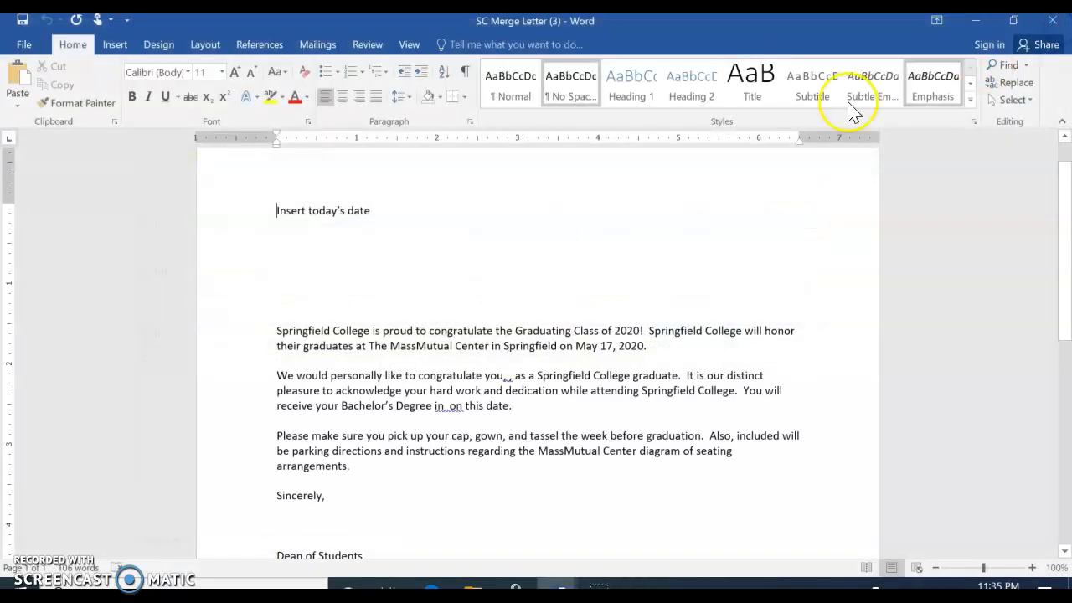
Step: Replace the "Insert today's date" placeholder with the current date in the format April 13, 2020
scroll(373, 444, up, 2)
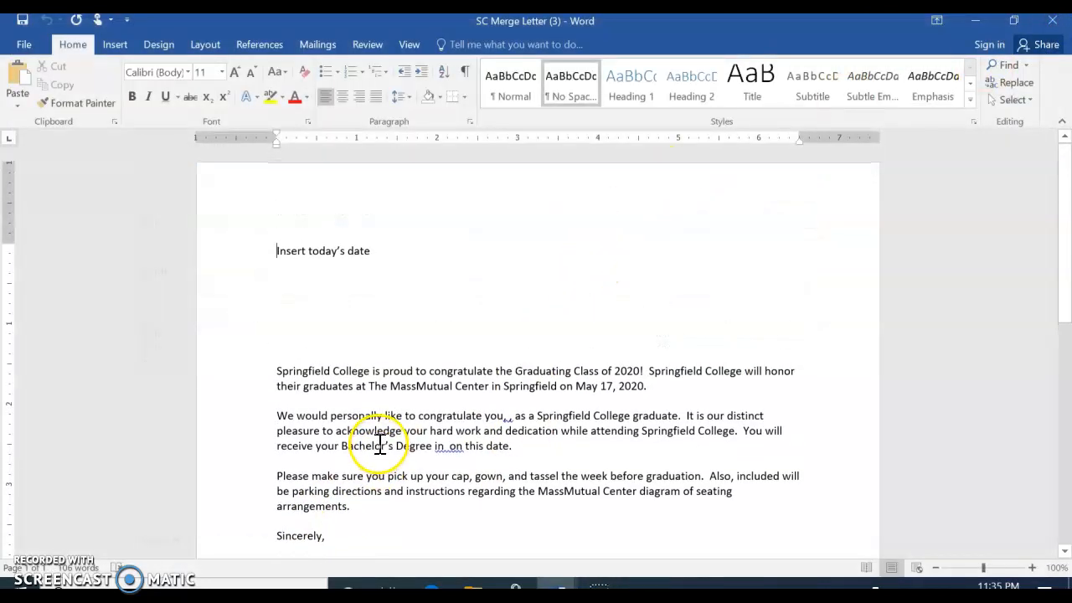
click(219, 259)
click(115, 44)
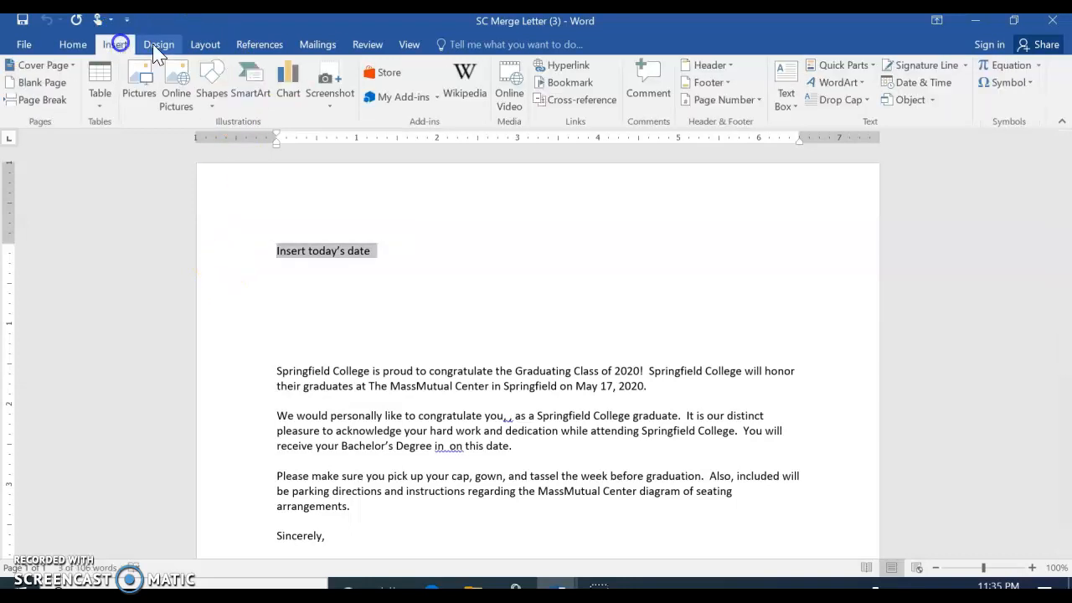
click(906, 83)
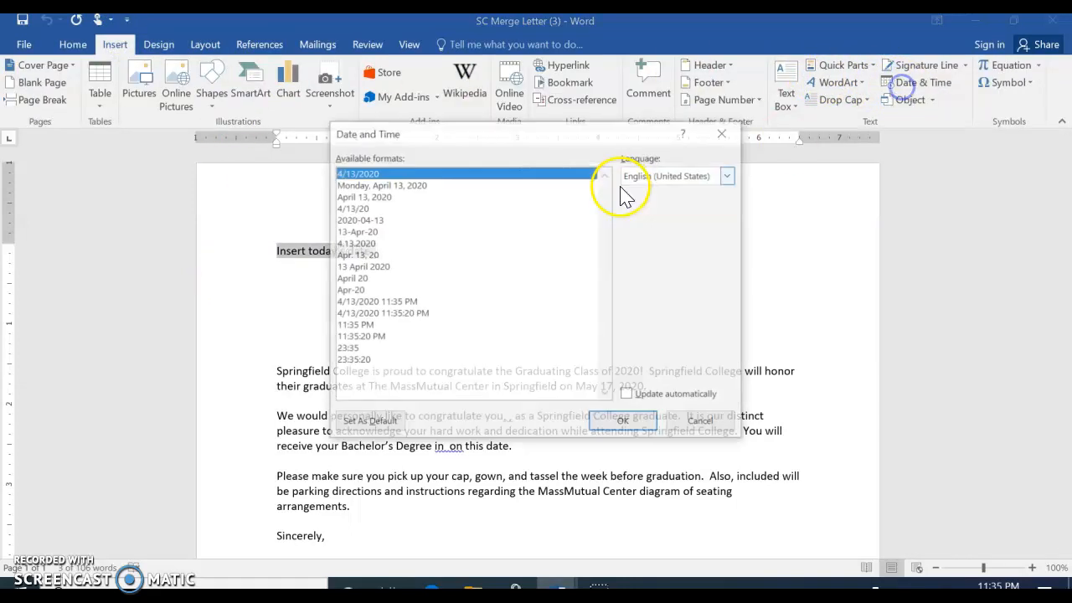
click(385, 196)
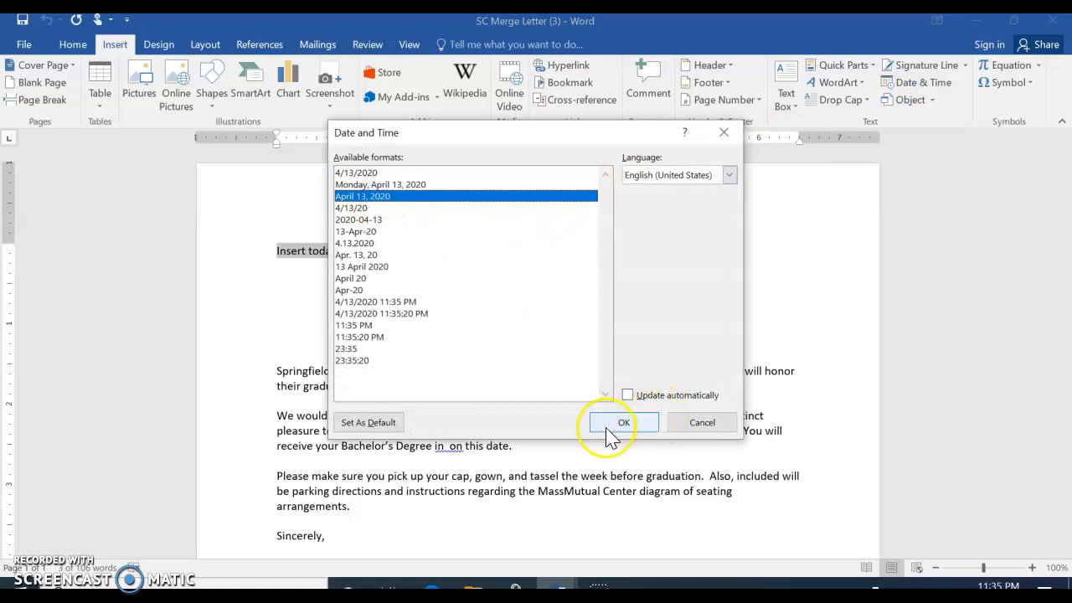
click(623, 422)
Step: Place the insertion point on the fourth blank line below the date, using paragraph marks to check the spacing, and hide the marks
click(283, 310)
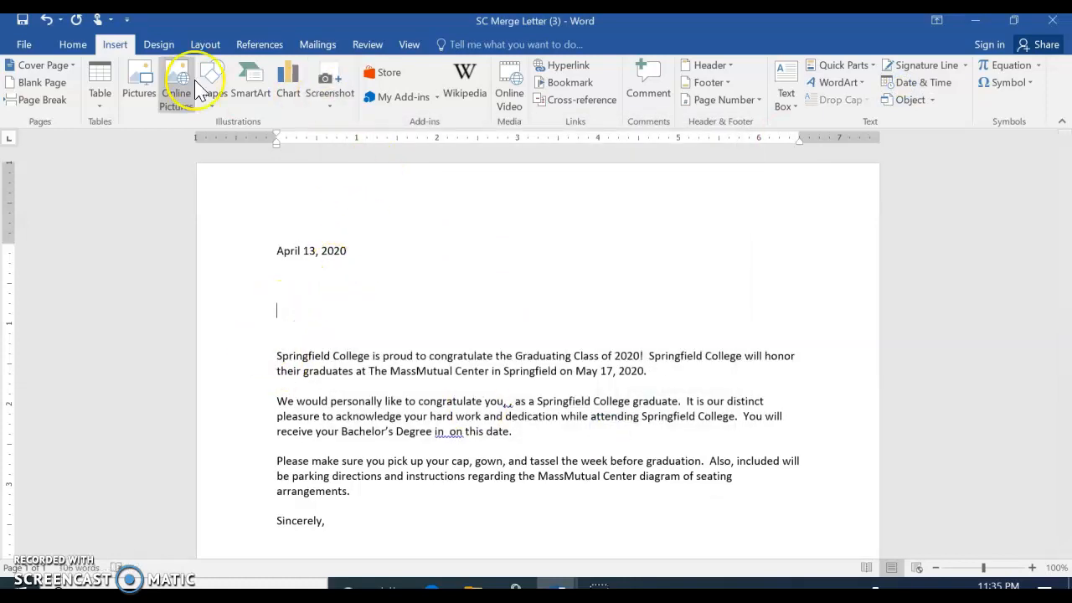
click(74, 46)
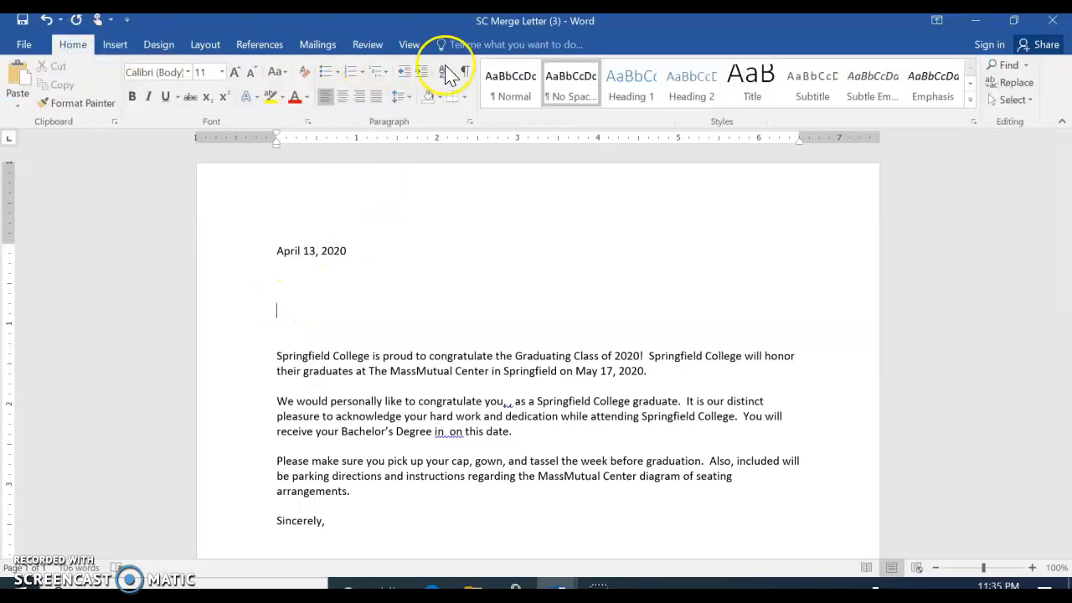
click(469, 78)
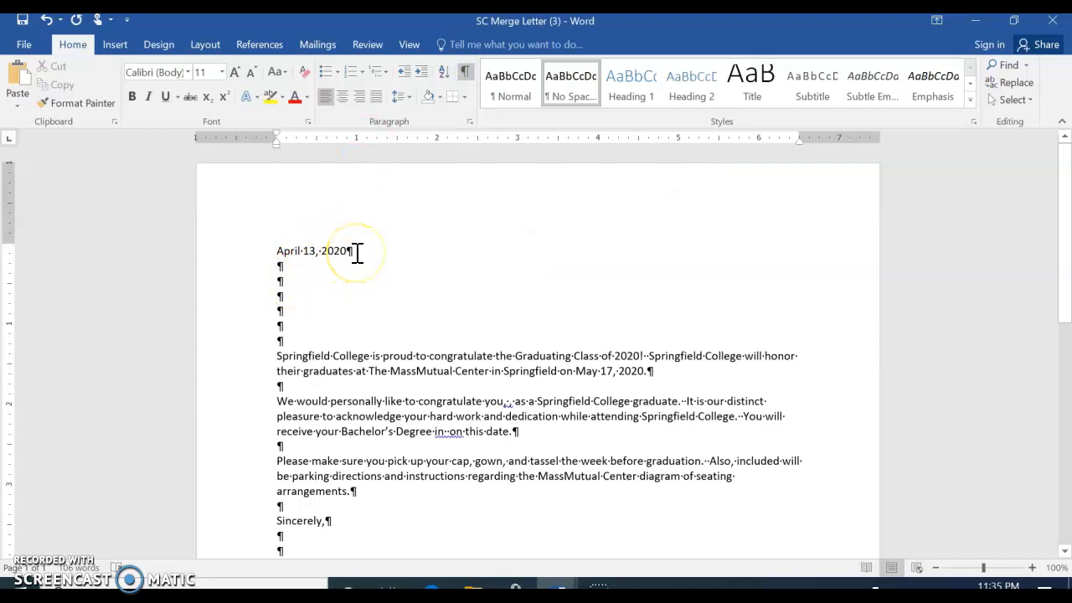
click(277, 311)
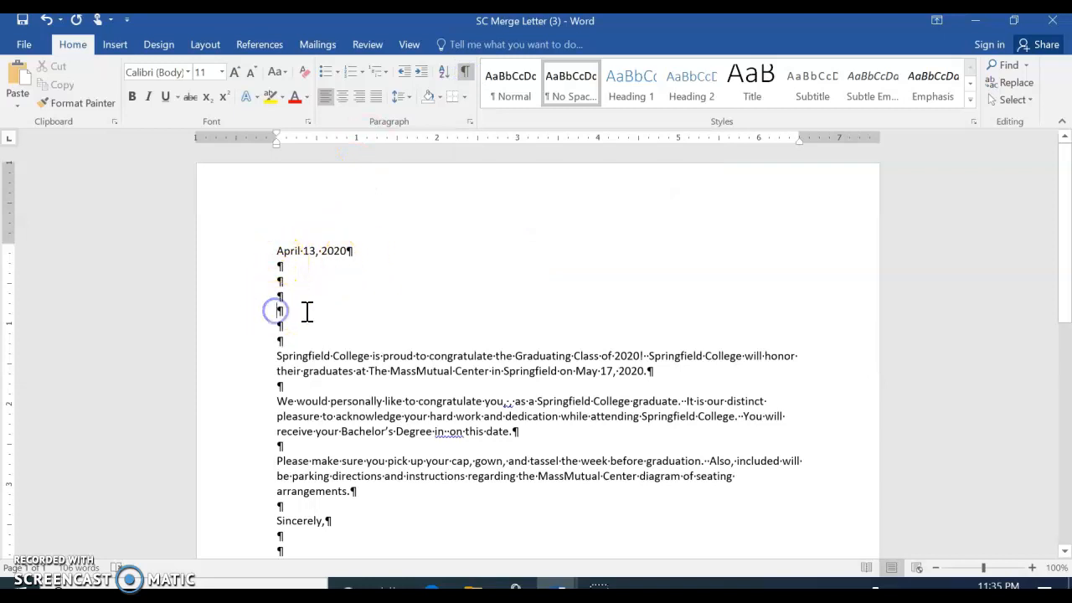
click(465, 73)
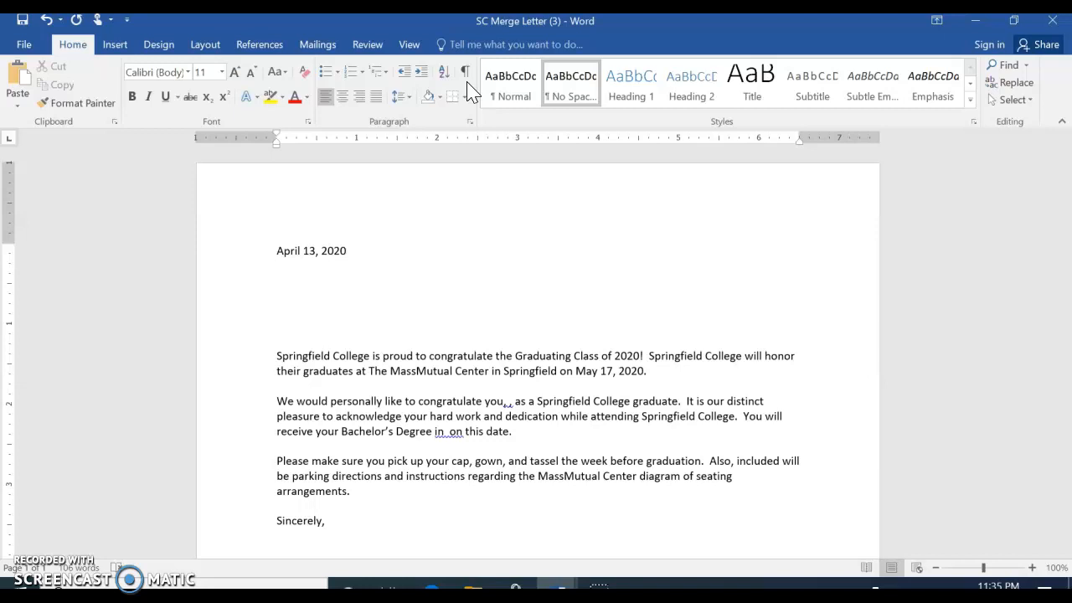
Step: Start a mail merge for the document with Letters as the merge type
click(321, 49)
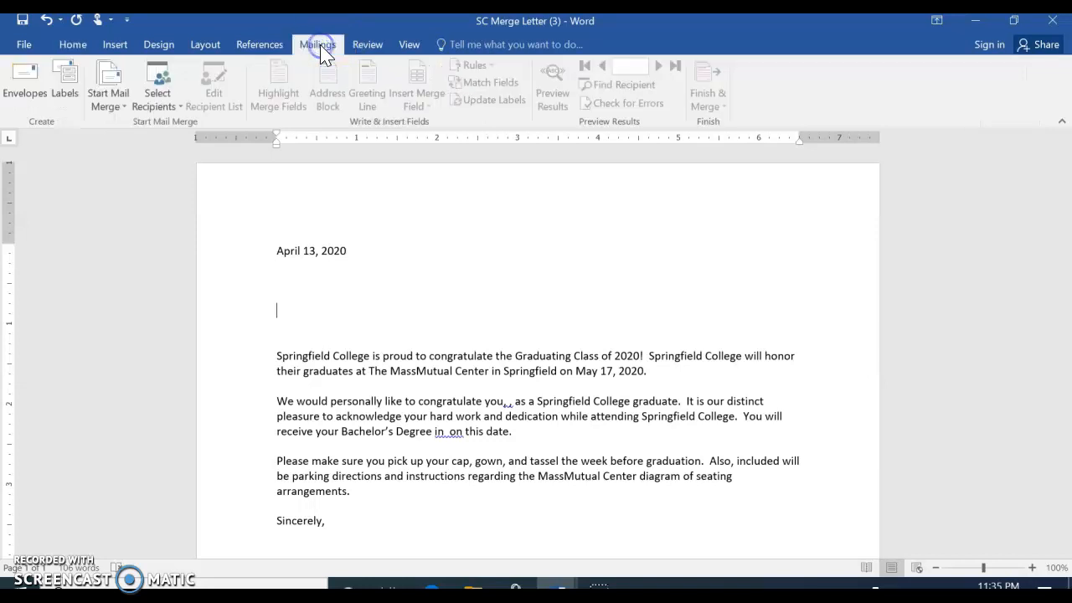
click(107, 96)
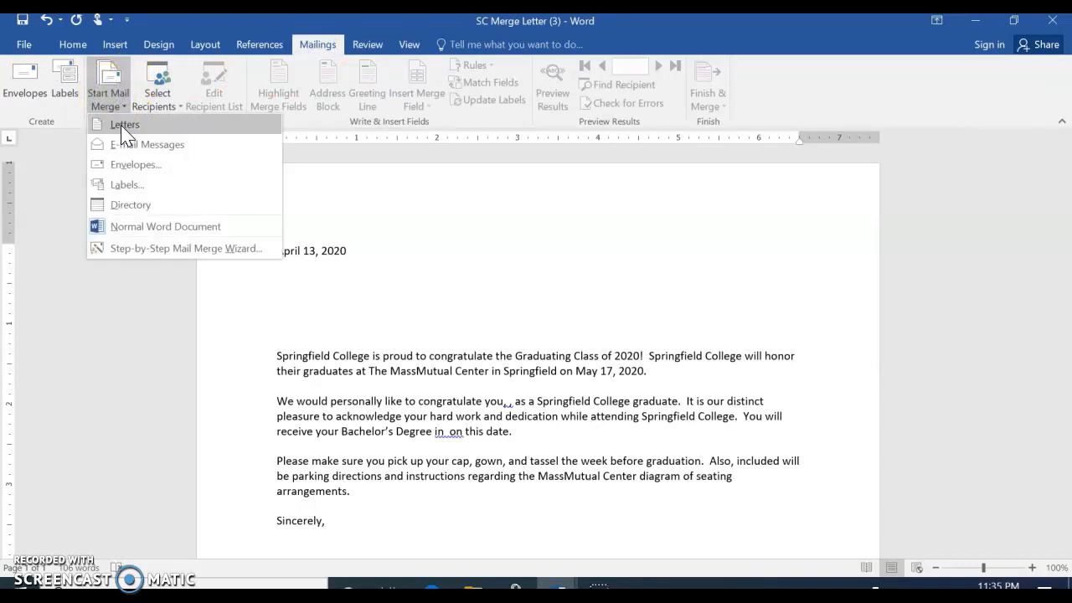
click(124, 126)
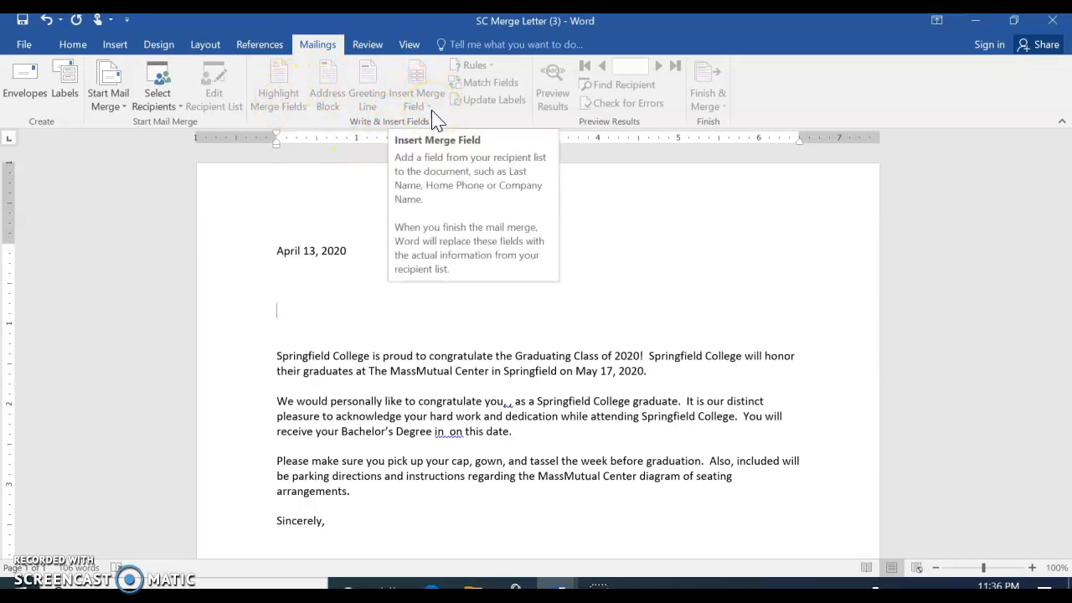
Step: Attach the existing SC Merge Addresses database from the Documents folder CMP-106-D76 as the recipient list, filtering the files by 4/13/2020
click(161, 100)
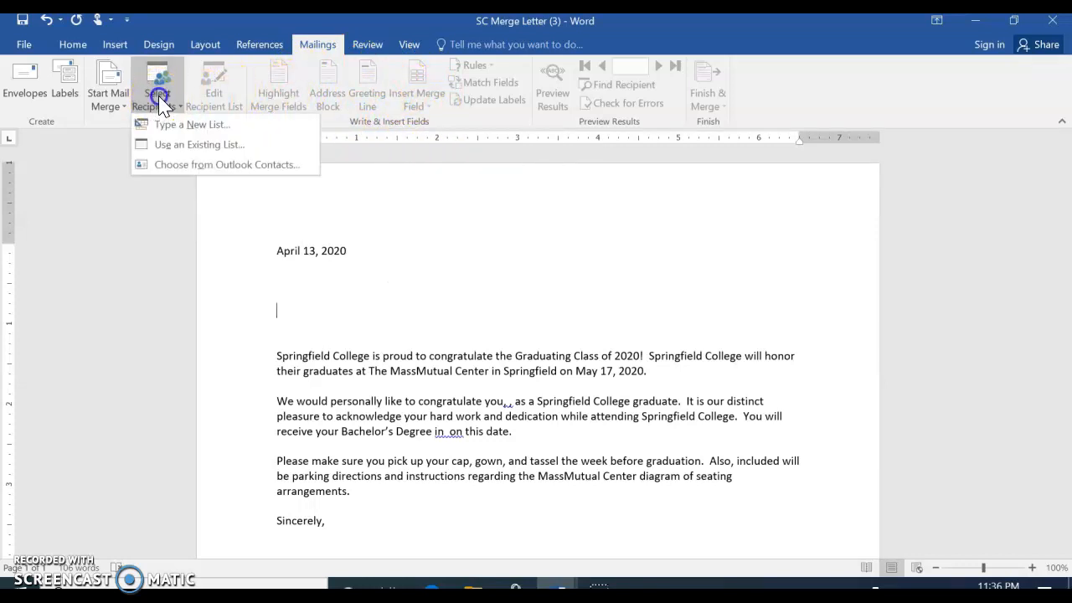
click(171, 148)
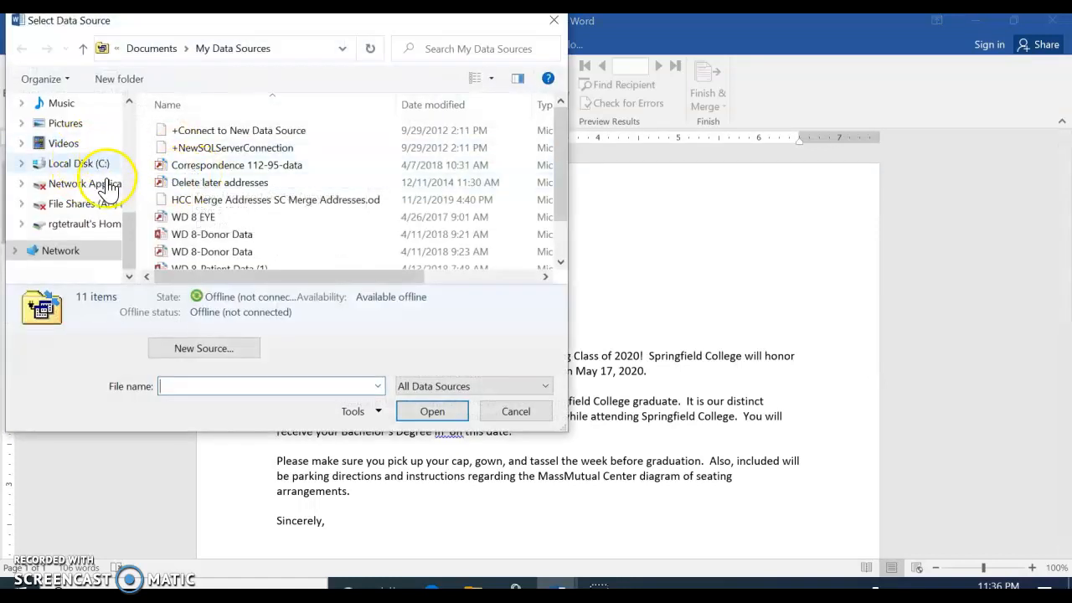
drag(132, 225, 139, 176)
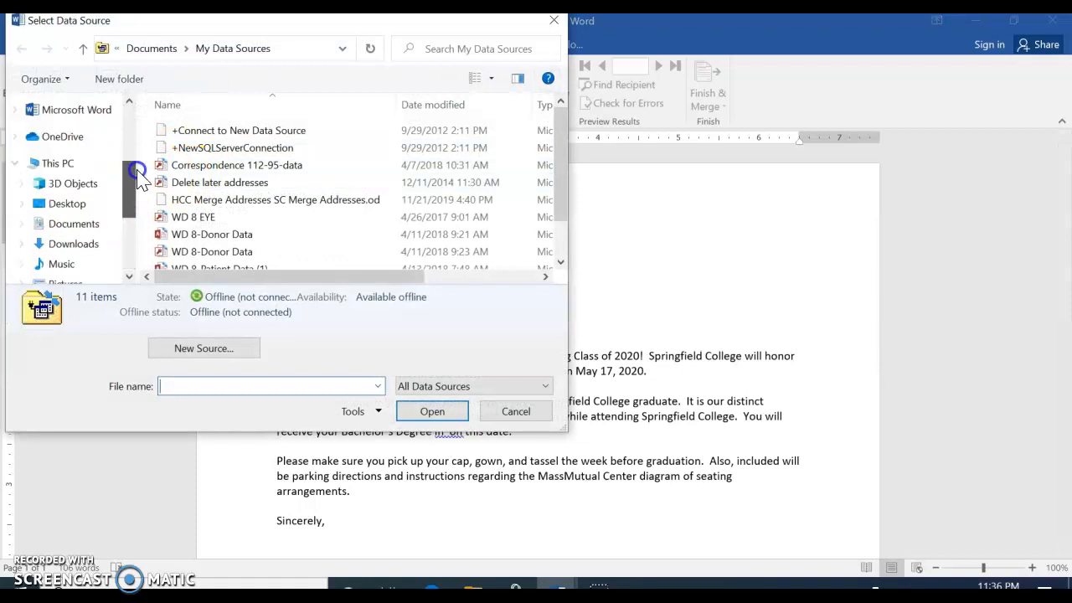
click(74, 223)
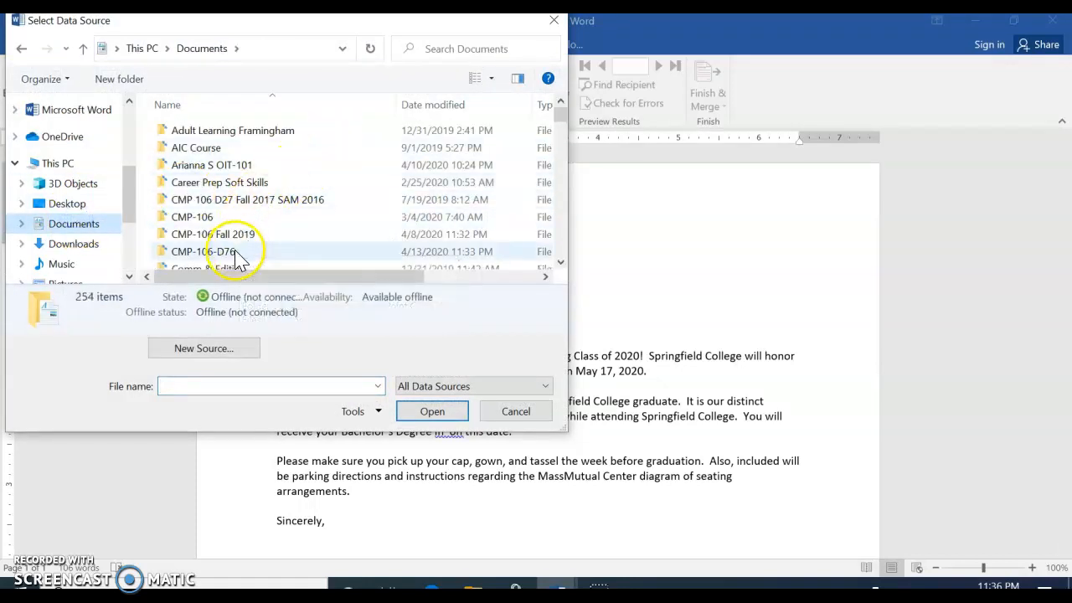
double_click(240, 251)
click(525, 104)
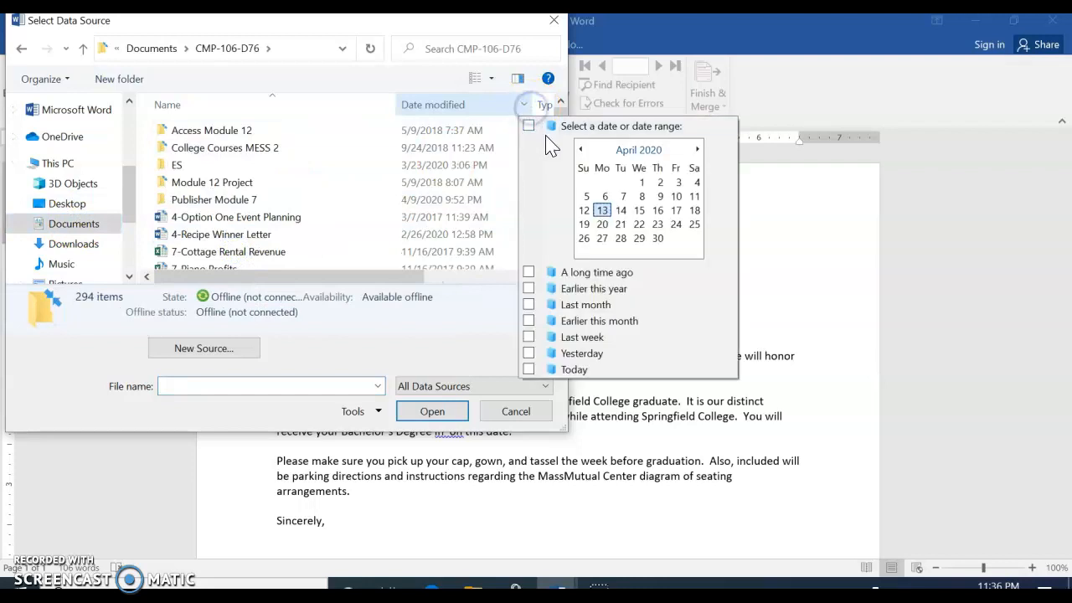
click(602, 211)
click(232, 134)
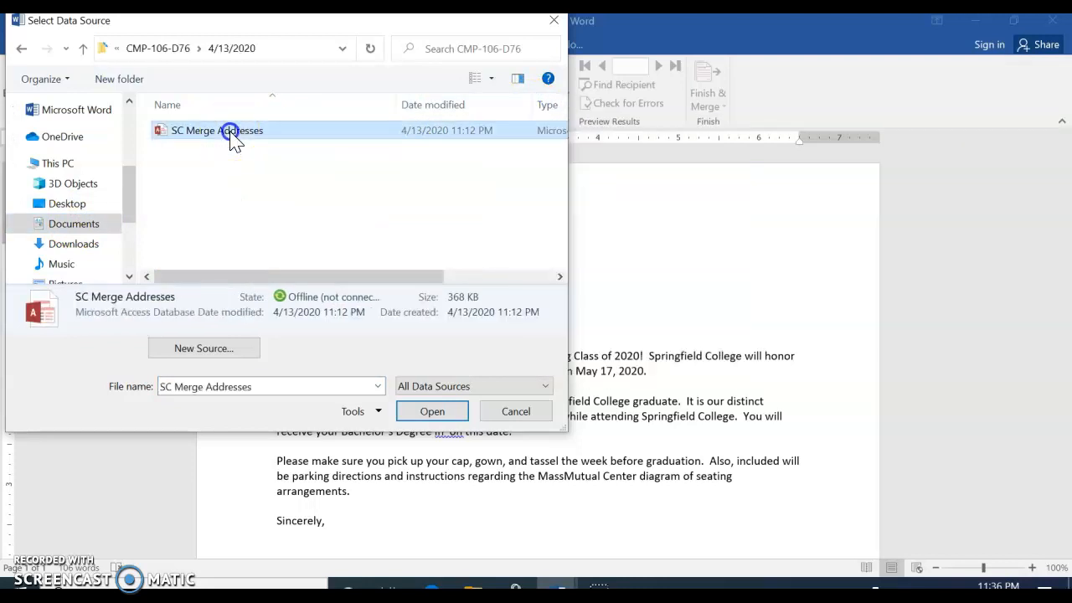
click(435, 414)
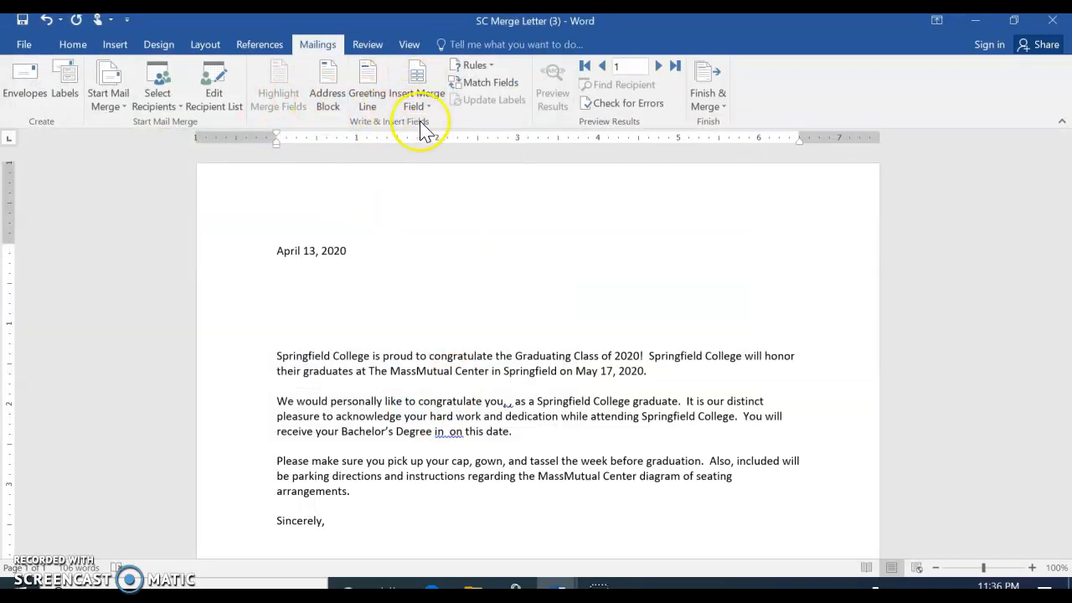
Step: Open the address block settings and preview several recipients' addresses, ending at the last record
click(329, 100)
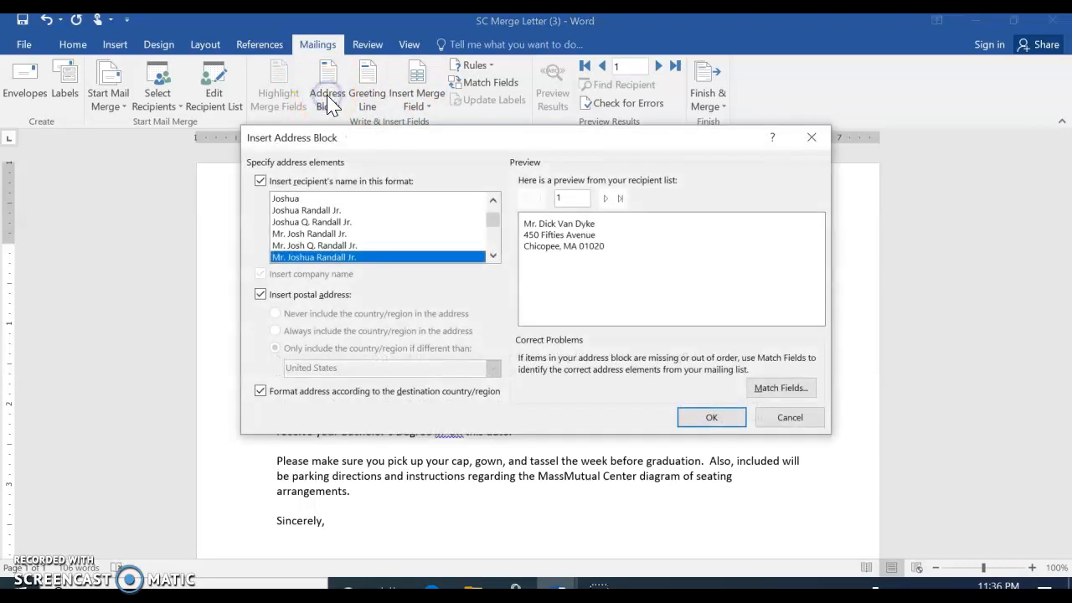
click(603, 199)
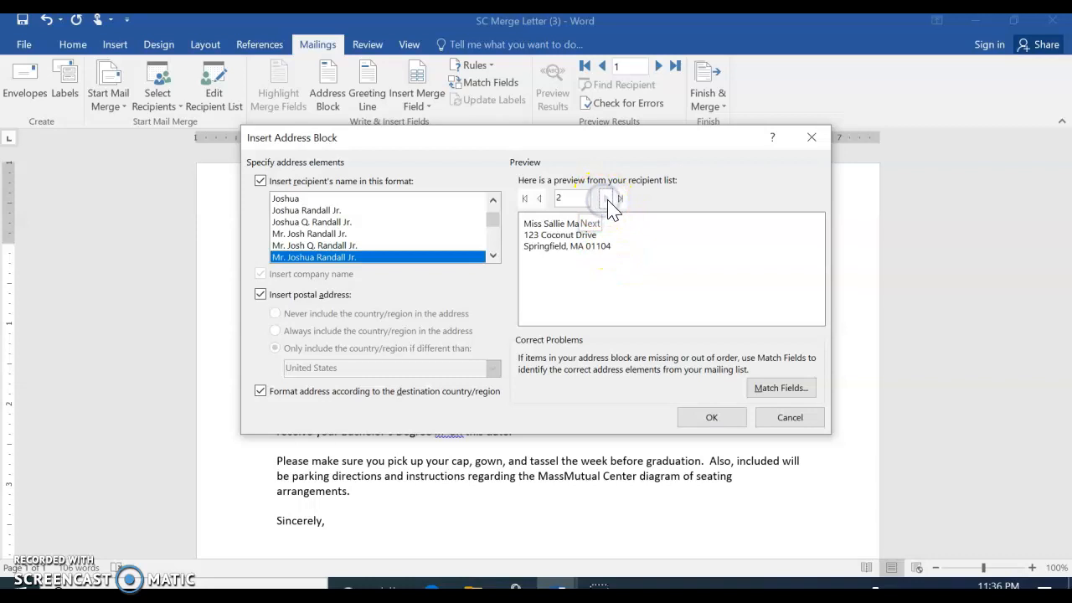
click(603, 199)
click(604, 199)
click(604, 198)
click(625, 200)
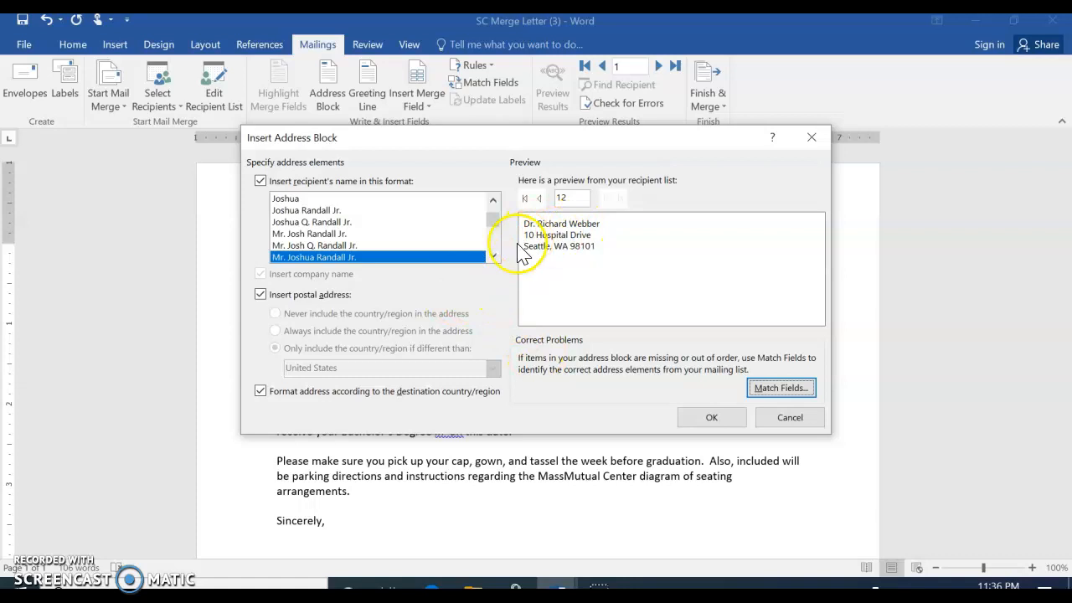
Step: Compare the name formats and address elements, and insert the address block with title, full first name, last name, suffix and postal address
click(319, 223)
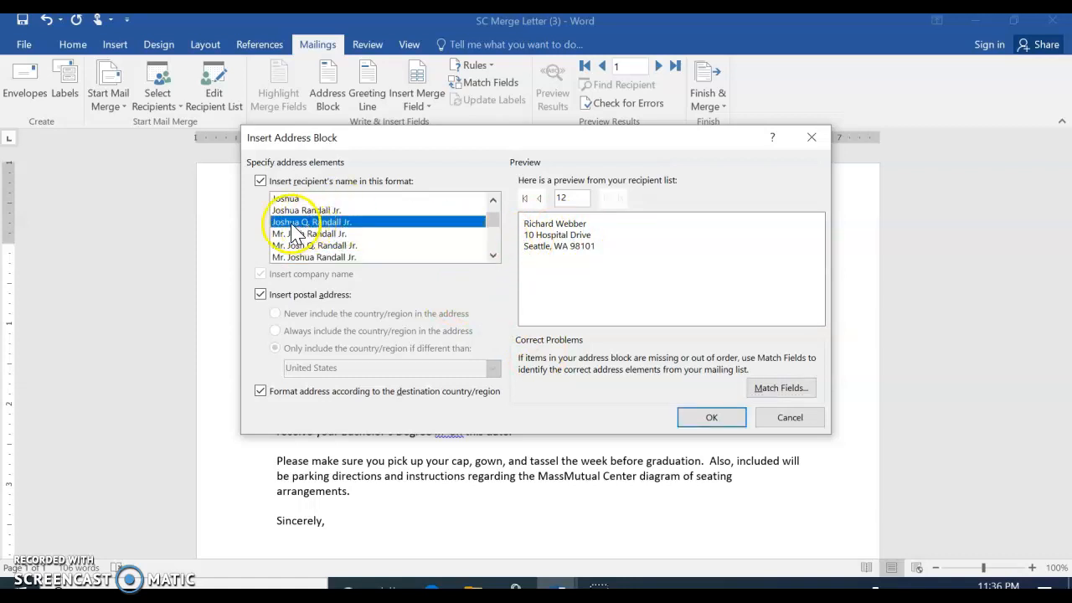
click(293, 199)
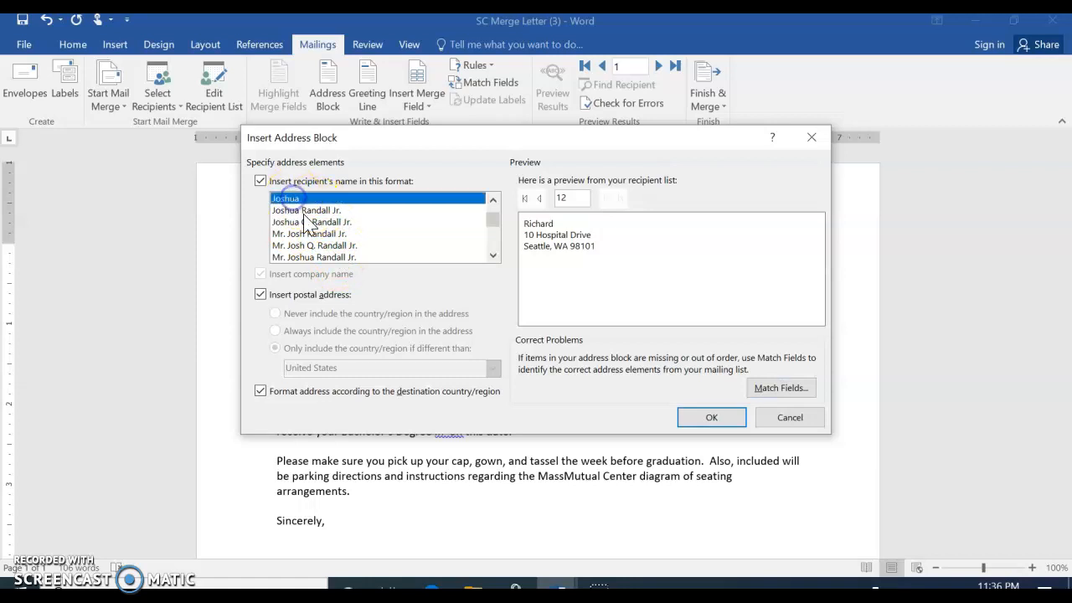
click(324, 257)
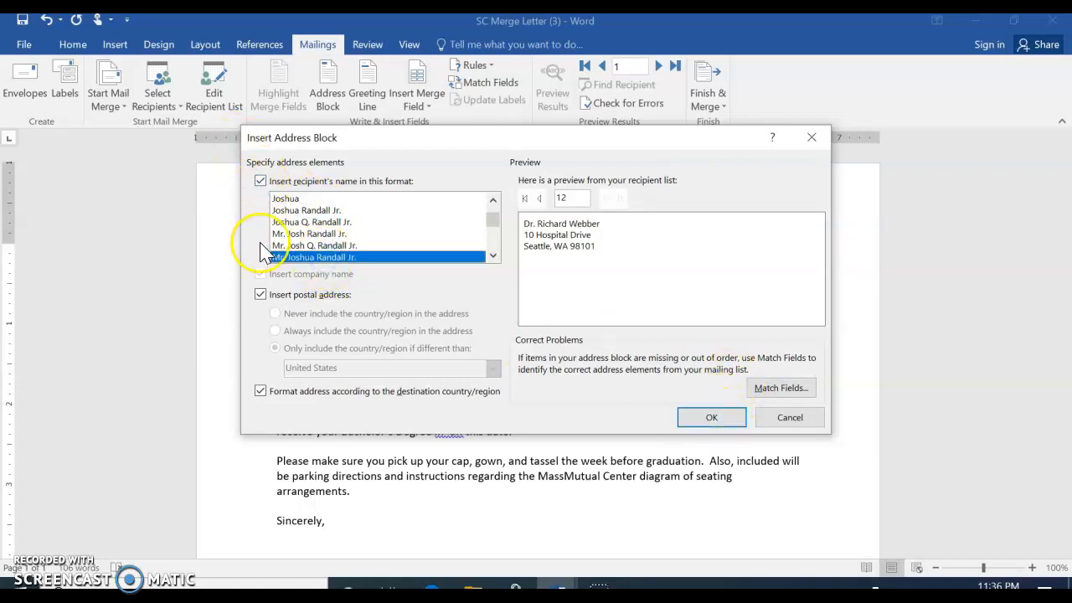
click(261, 295)
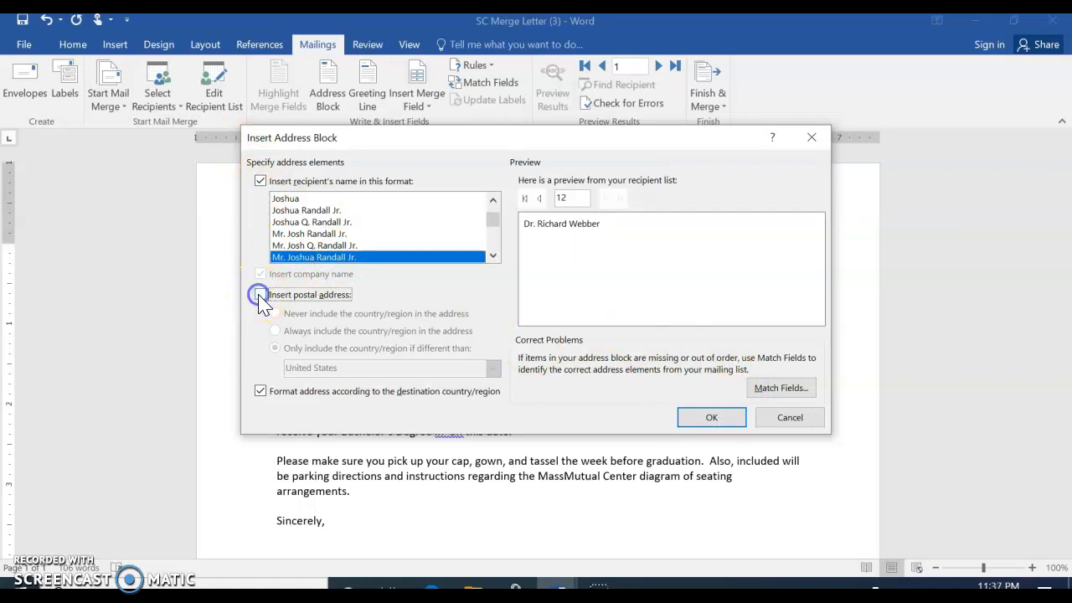
click(261, 182)
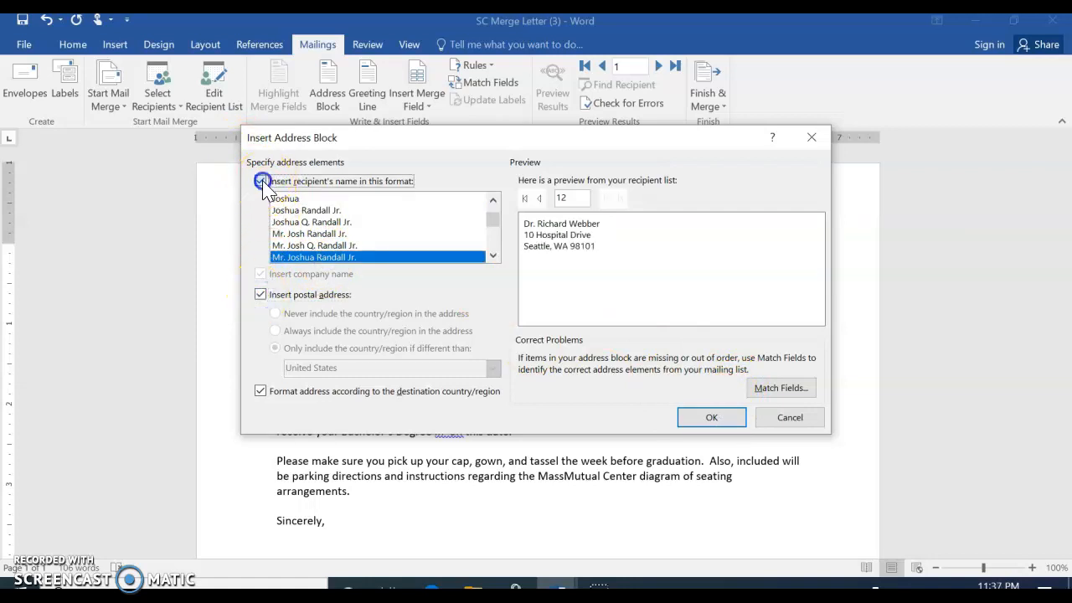
click(262, 182)
click(735, 420)
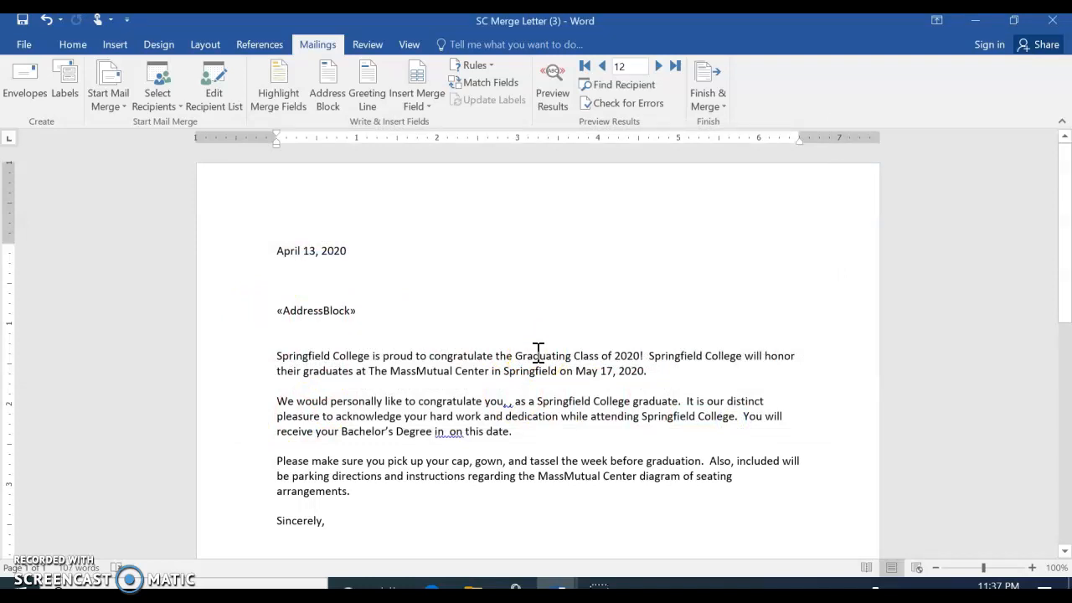
Step: Add a line below the address block and set up a greeting line there with "Dear" followed by title and last name
key(Return)
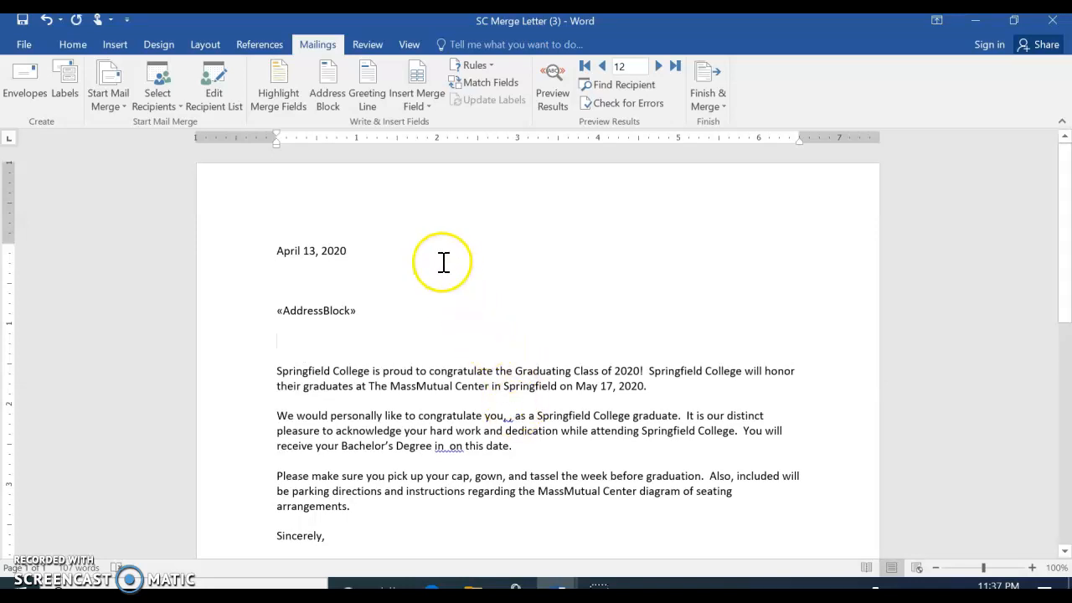
click(372, 107)
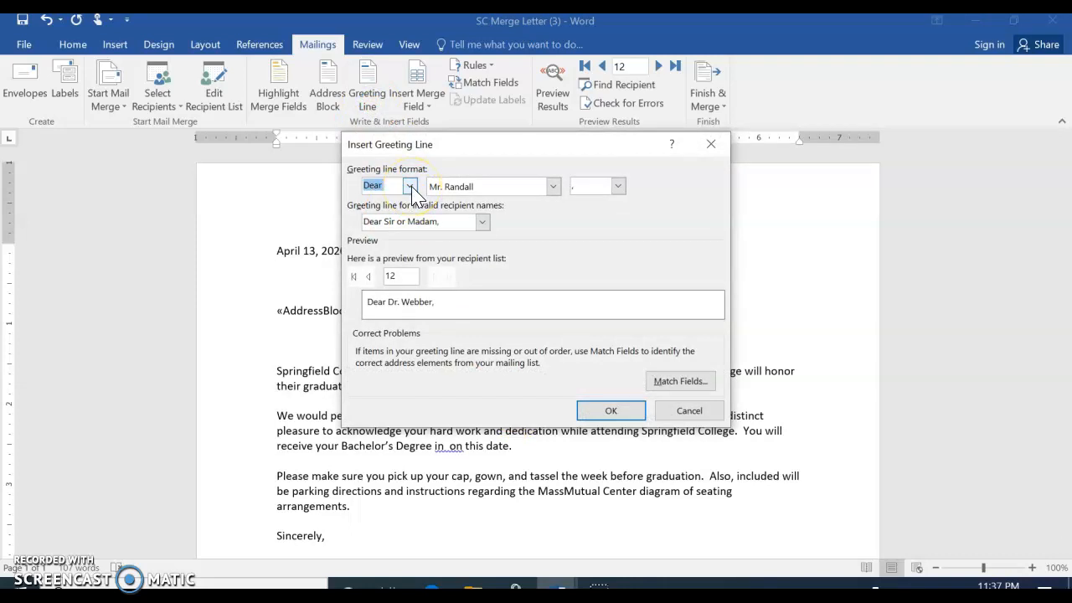
click(410, 187)
click(380, 227)
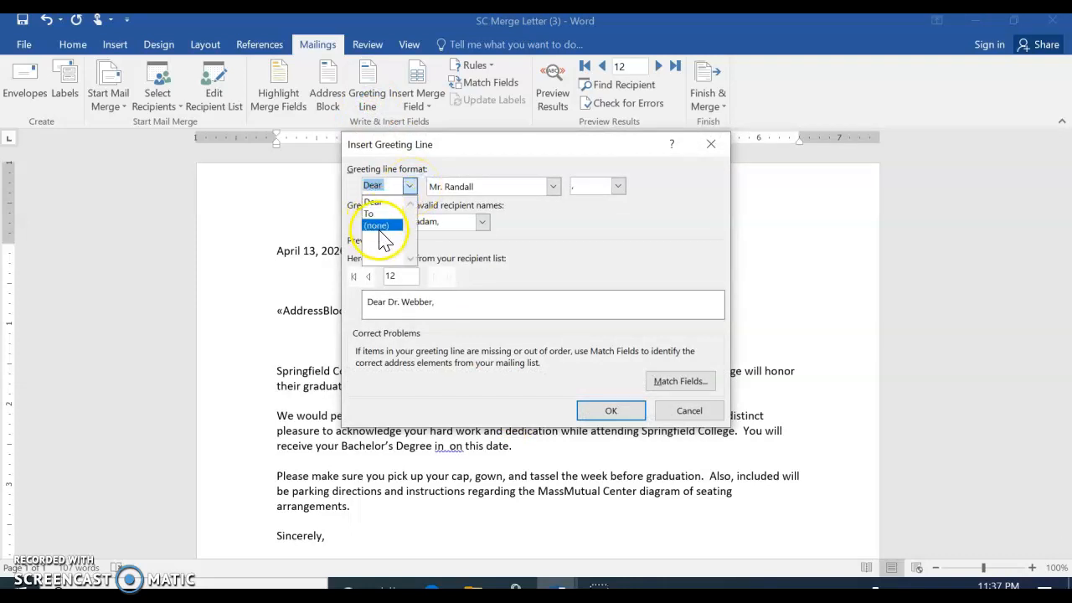
click(410, 184)
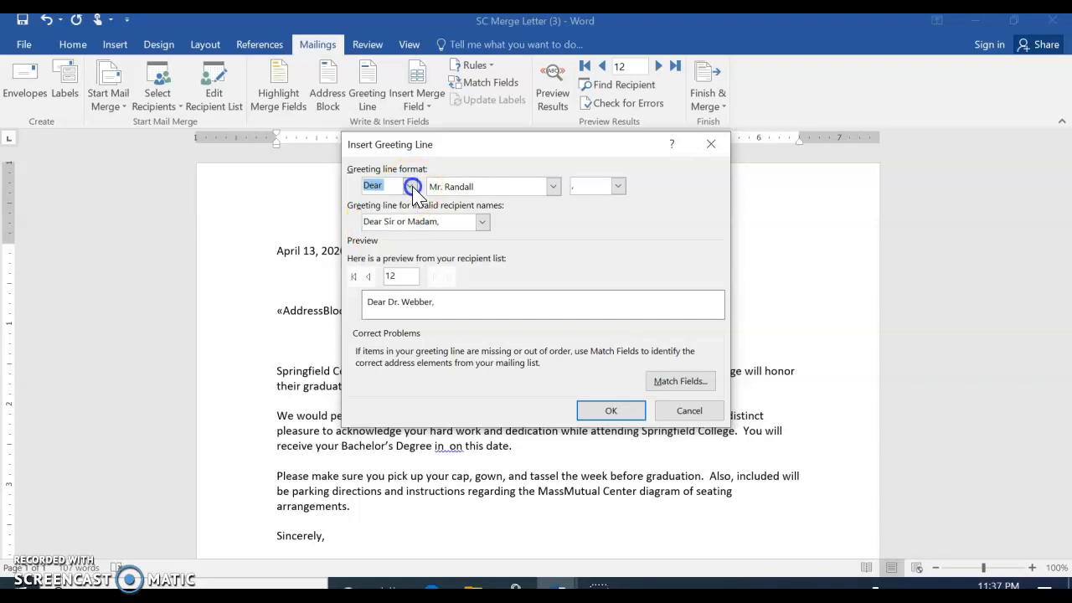
click(553, 187)
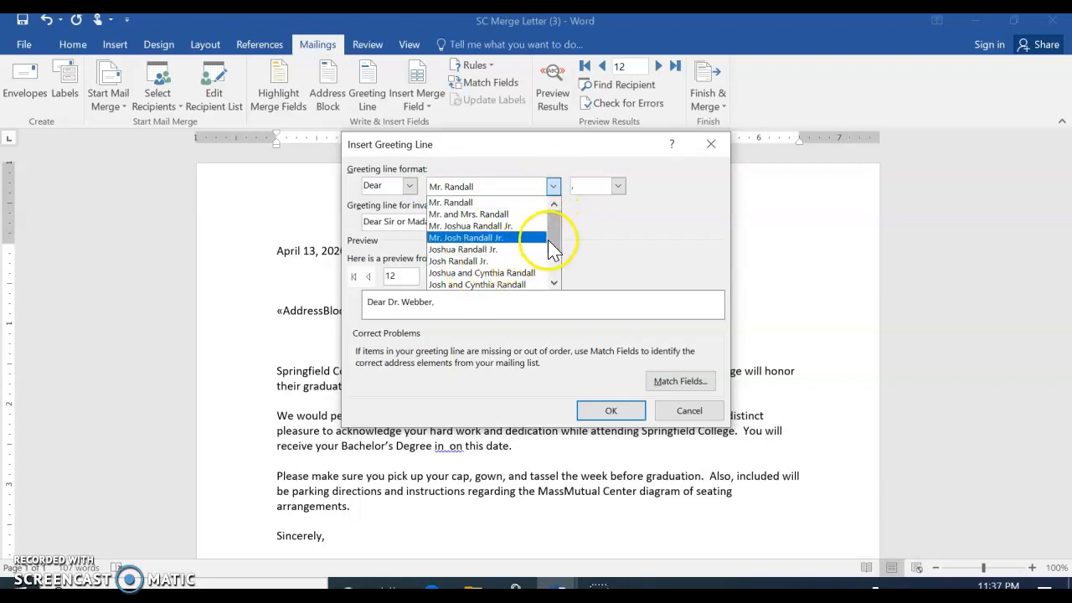
click(553, 268)
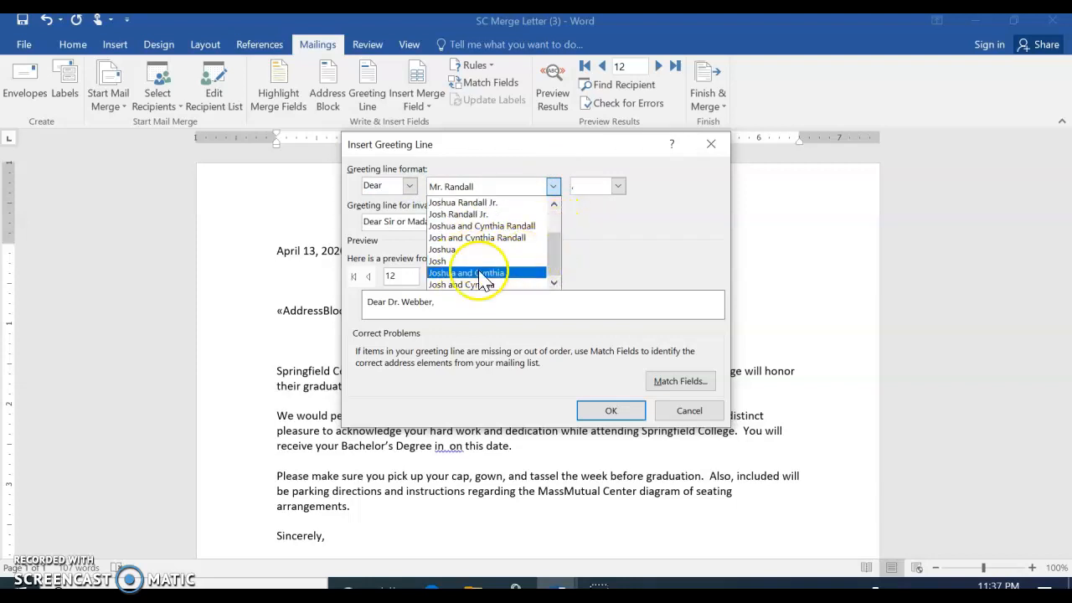
click(556, 206)
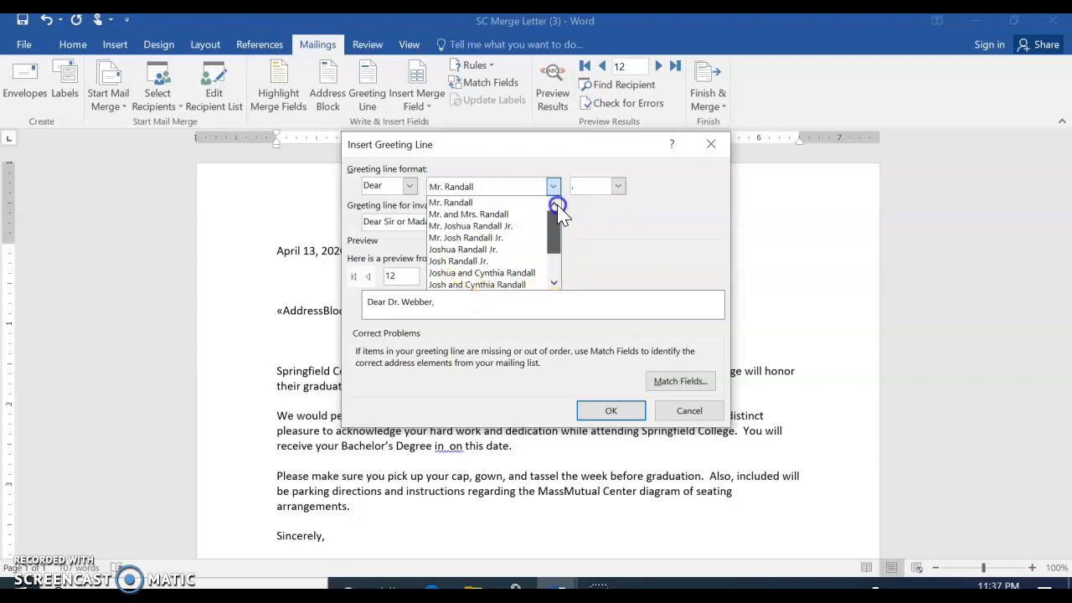
click(498, 203)
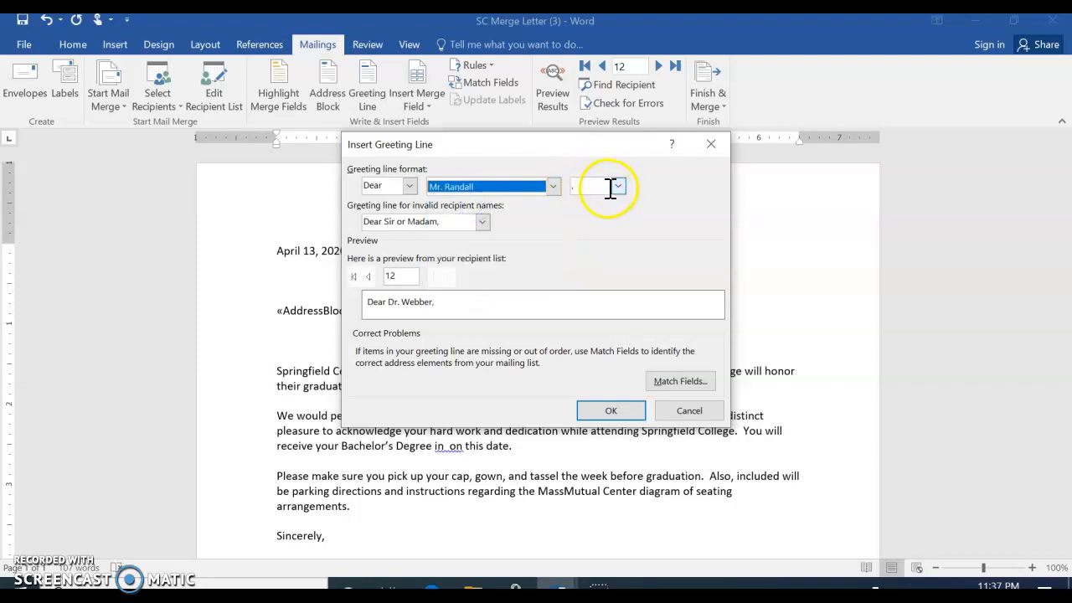
Step: Set the greeting's ending punctuation to a colon, preview the greeting for several other recipients, and insert the greeting line
click(617, 187)
click(589, 214)
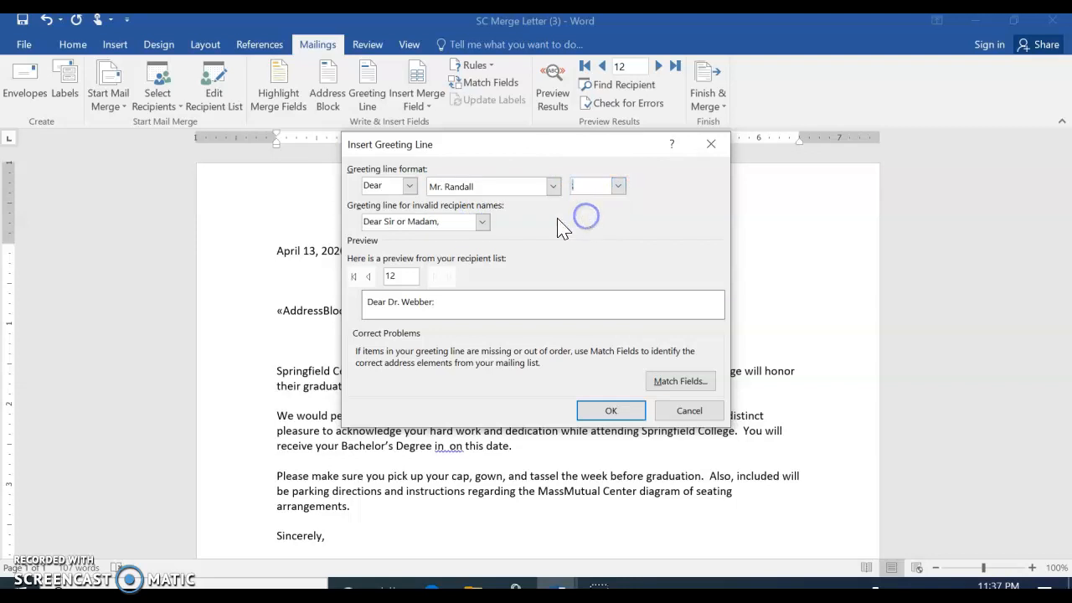
click(366, 281)
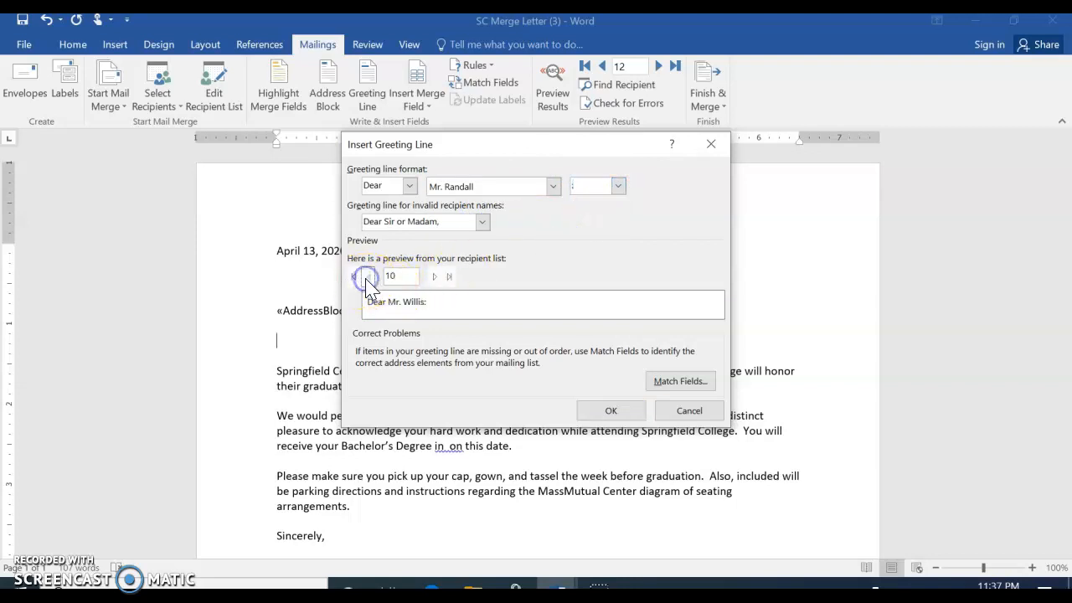
click(367, 276)
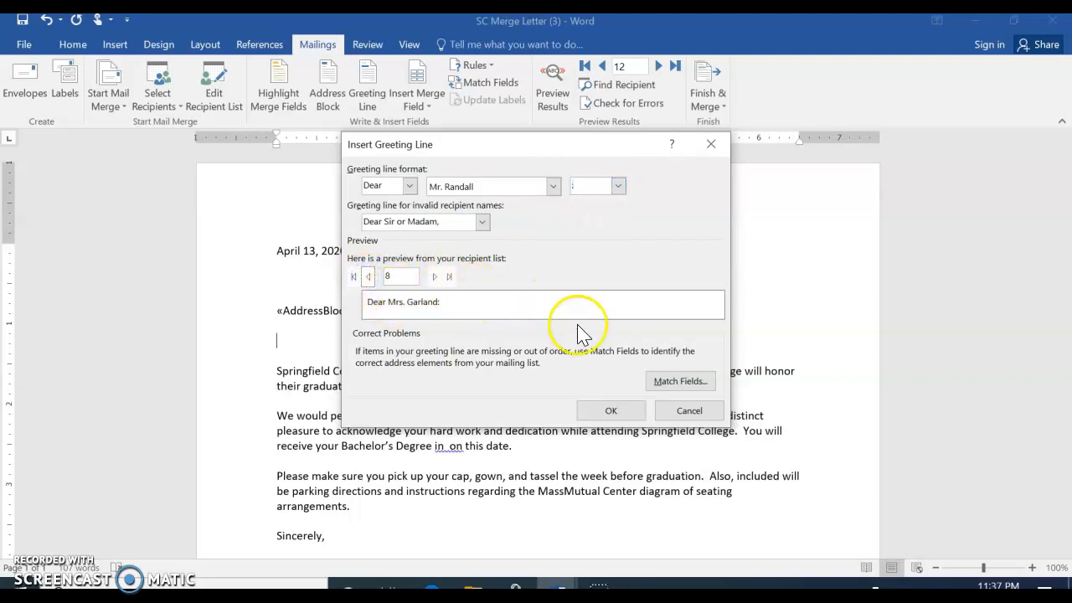
click(618, 411)
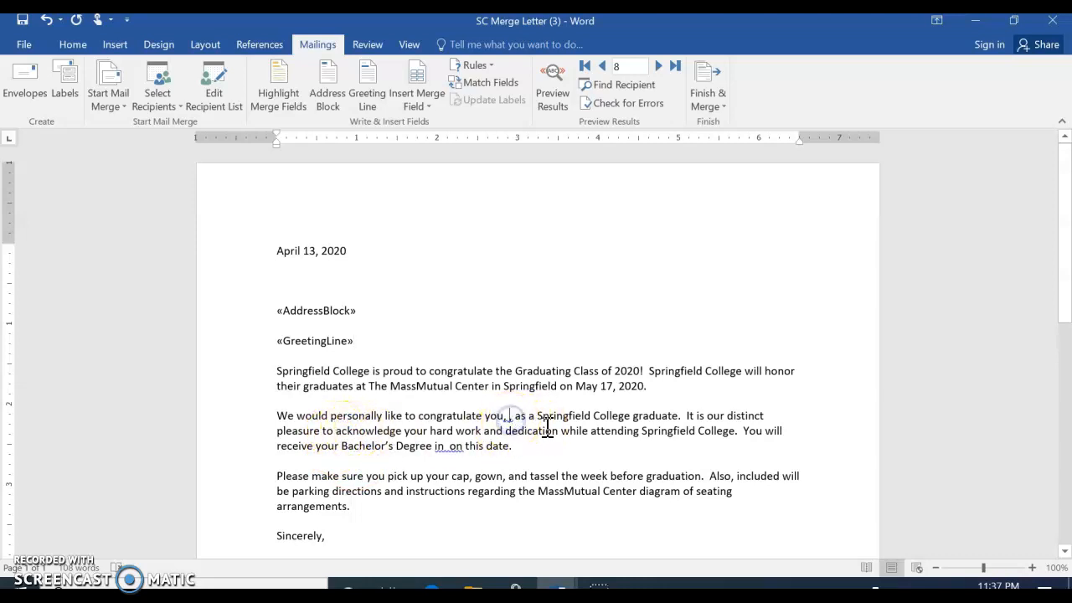
Step: Insert the First_Name merge field after "congratulate you," and the Degree merge field after "Bachelor's Degree in" in the second paragraph
click(509, 416)
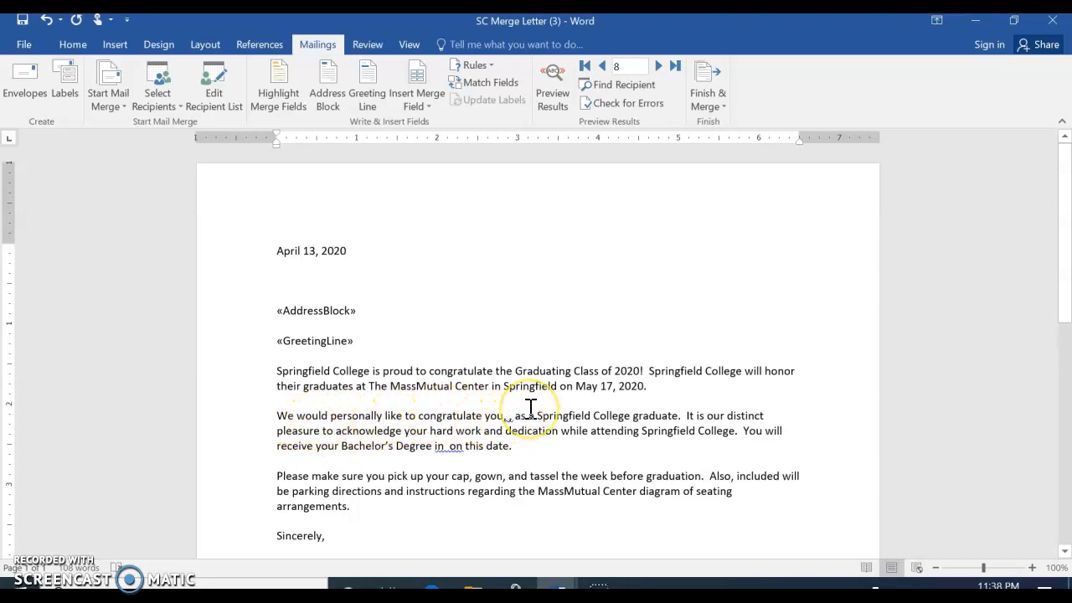
click(425, 107)
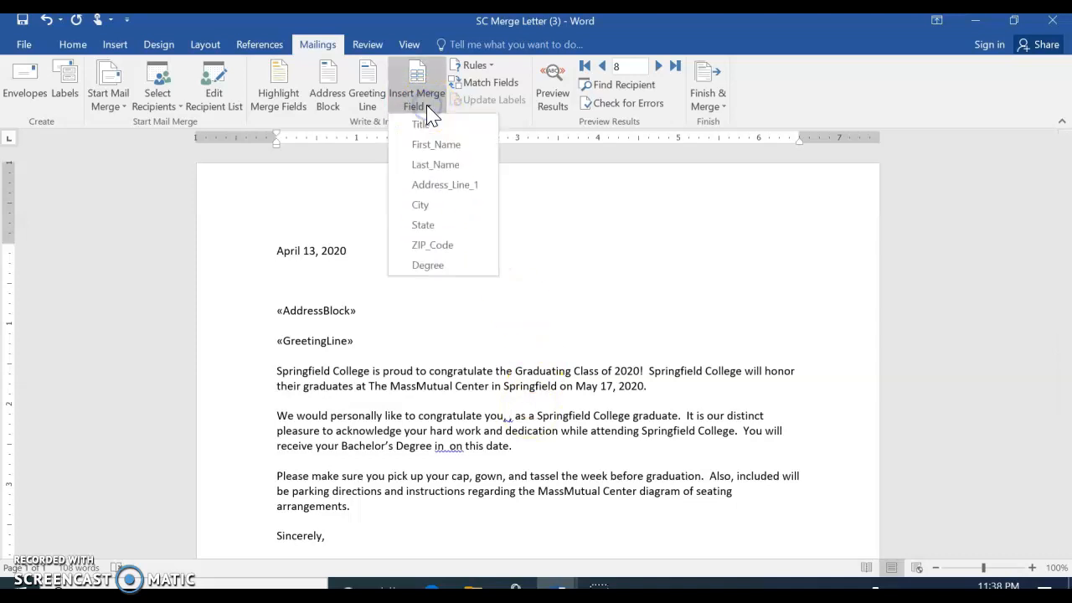
click(437, 145)
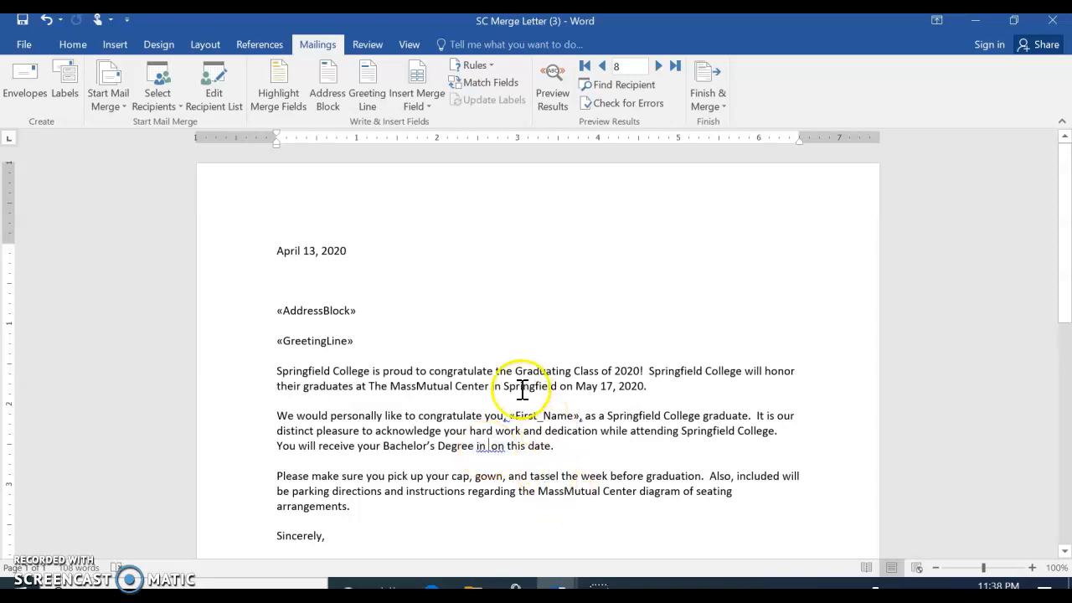
click(422, 107)
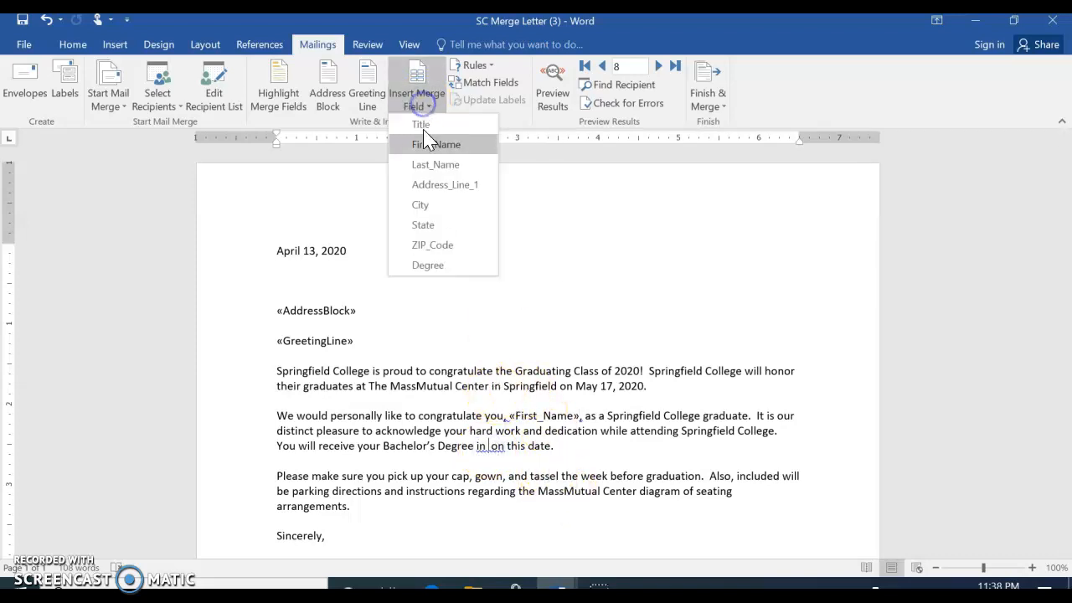
click(428, 265)
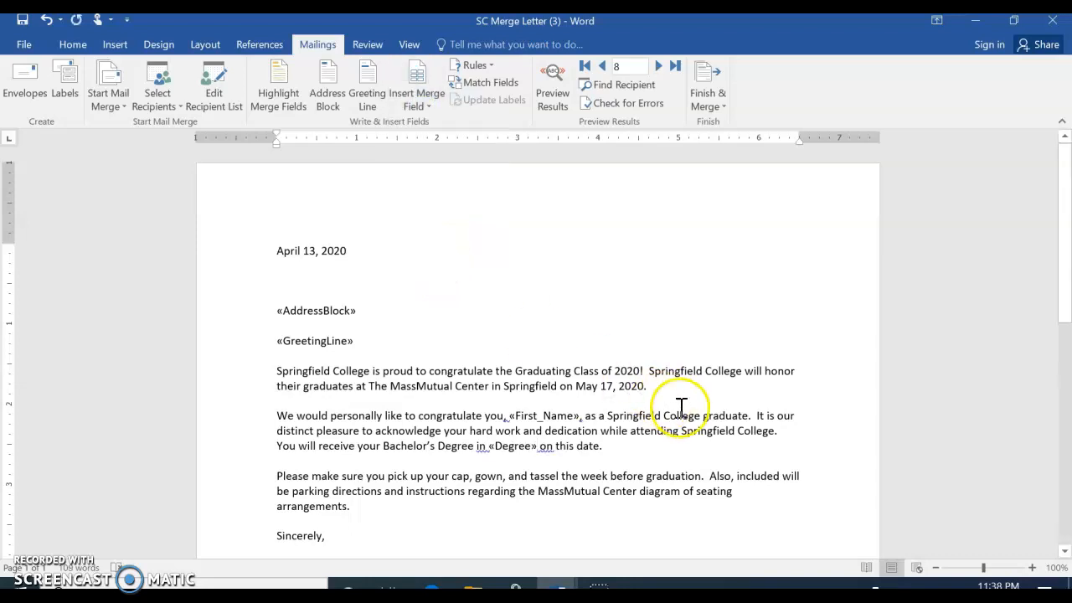
Step: Set the vertical alignment of the page to Center for the whole document
scroll(682, 410, down, 2)
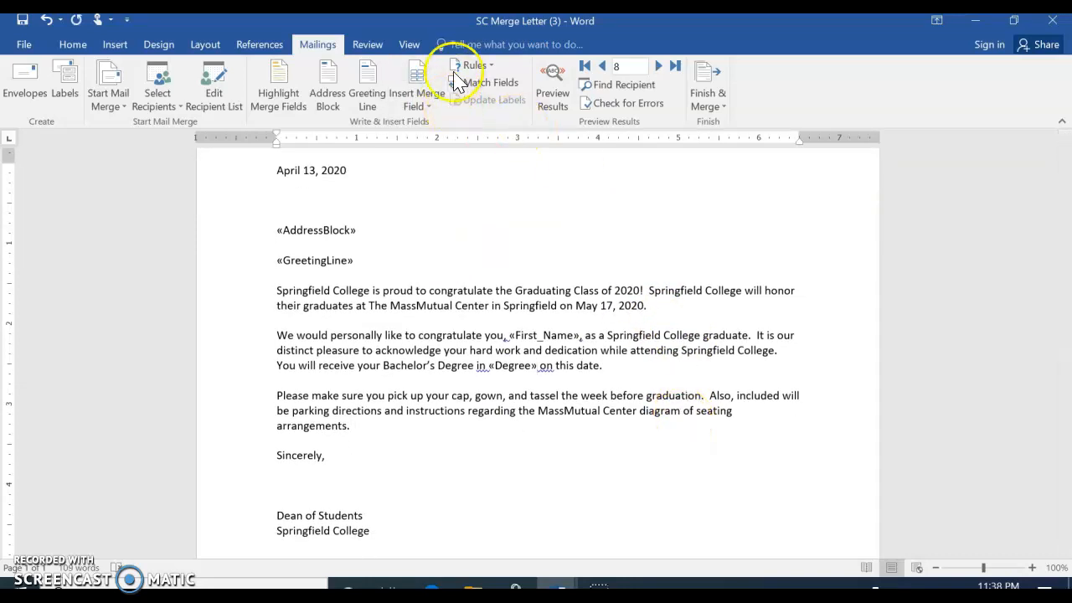
click(407, 45)
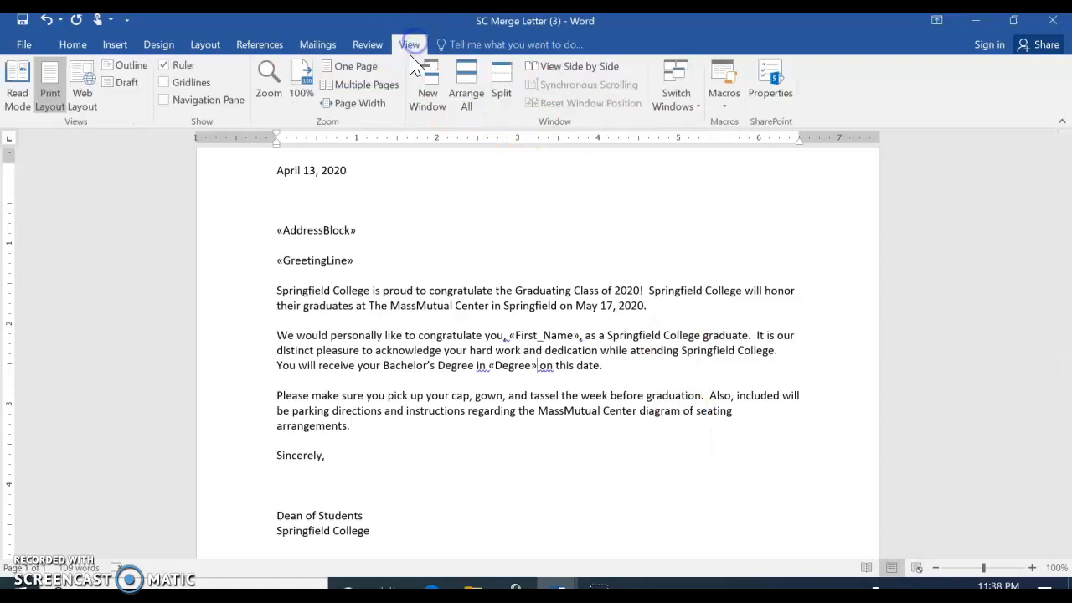
click(355, 67)
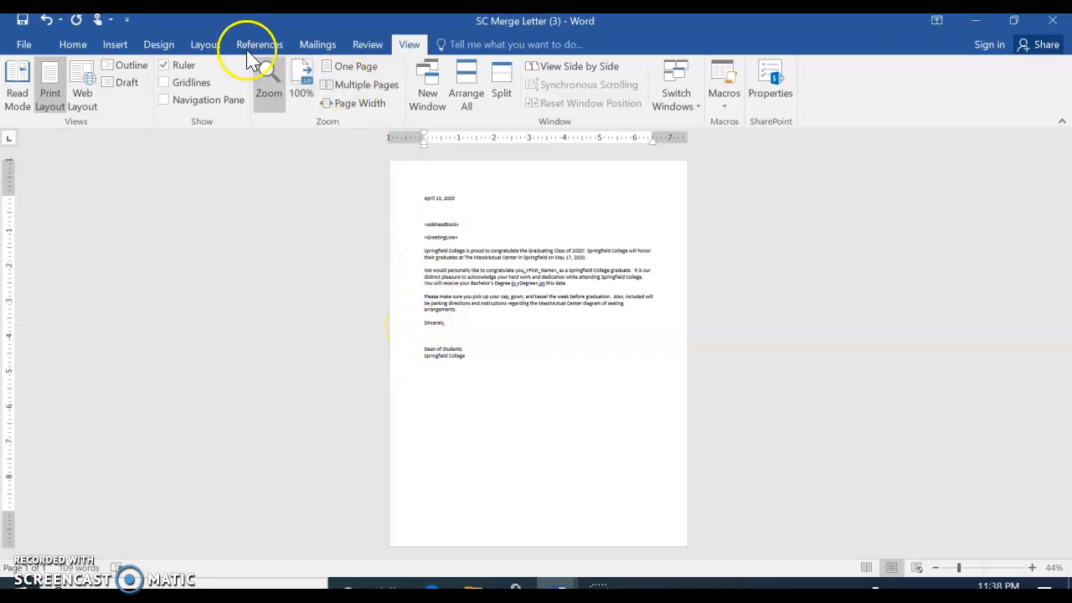
click(206, 46)
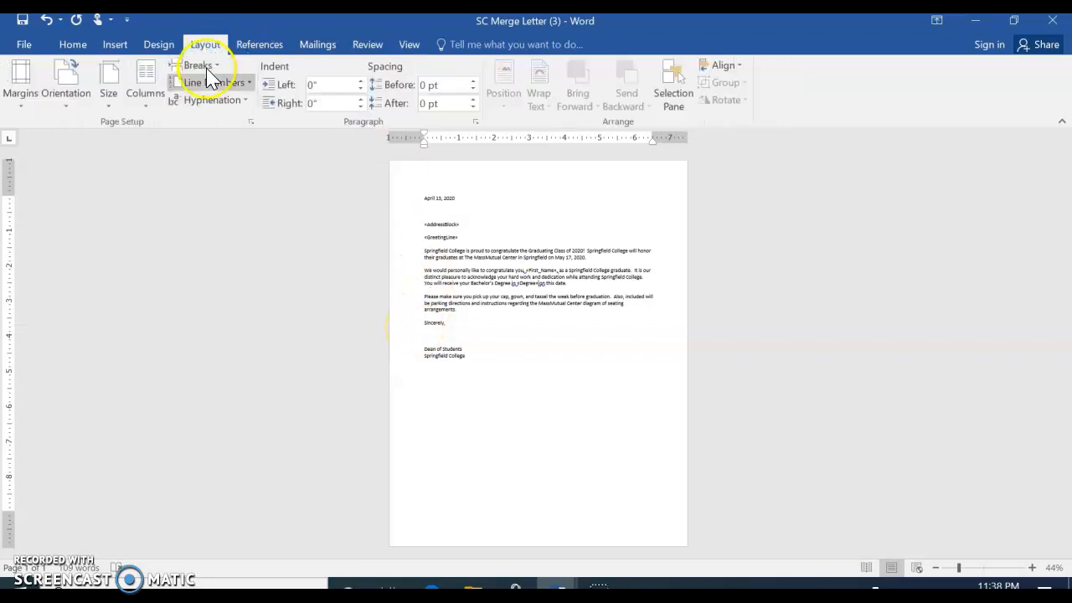
click(251, 122)
click(394, 77)
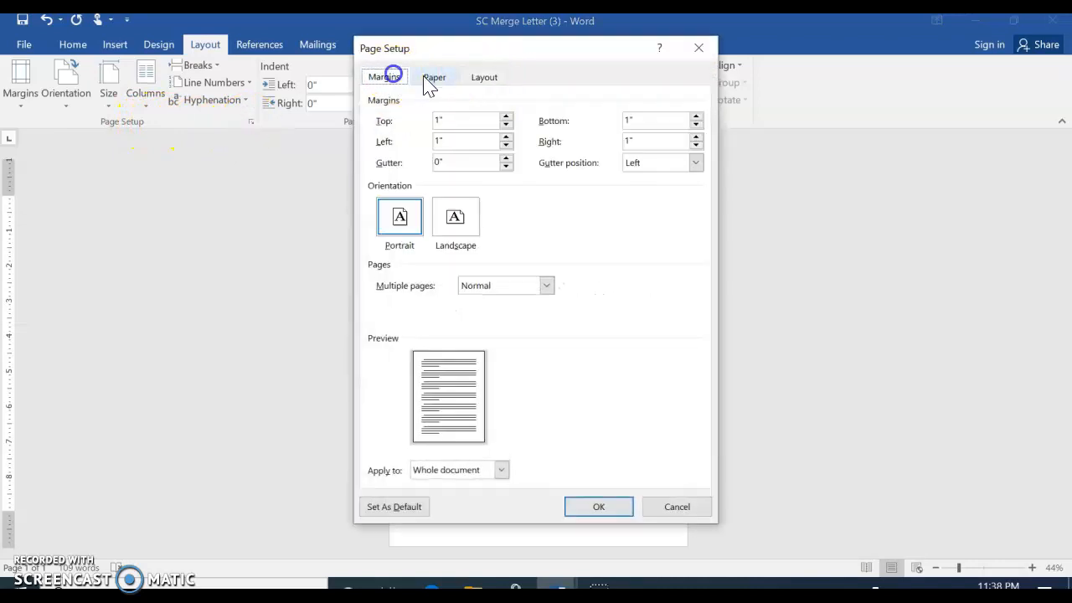
click(494, 78)
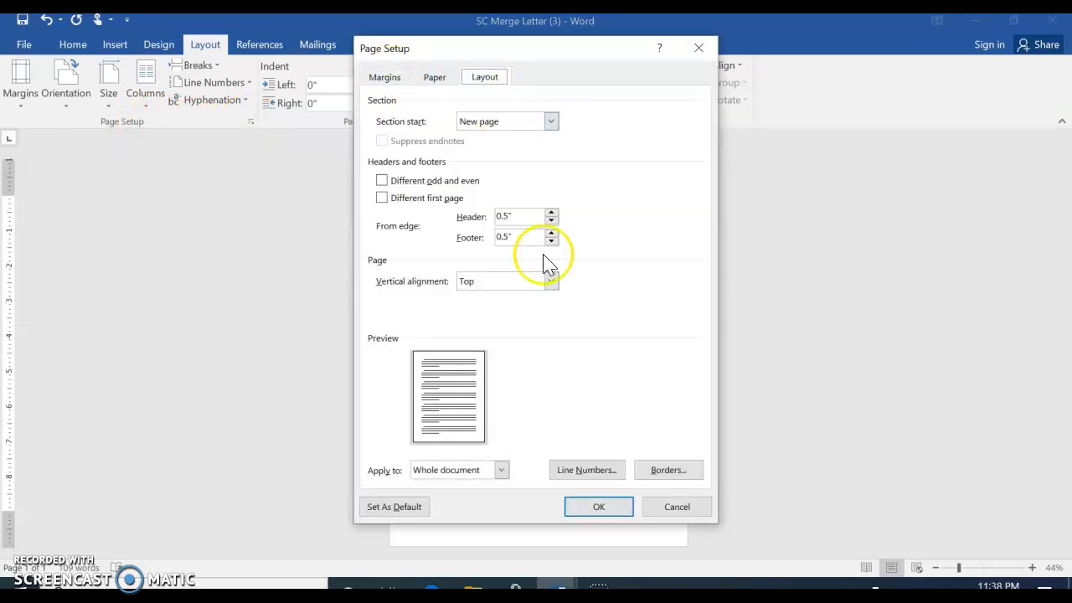
click(550, 281)
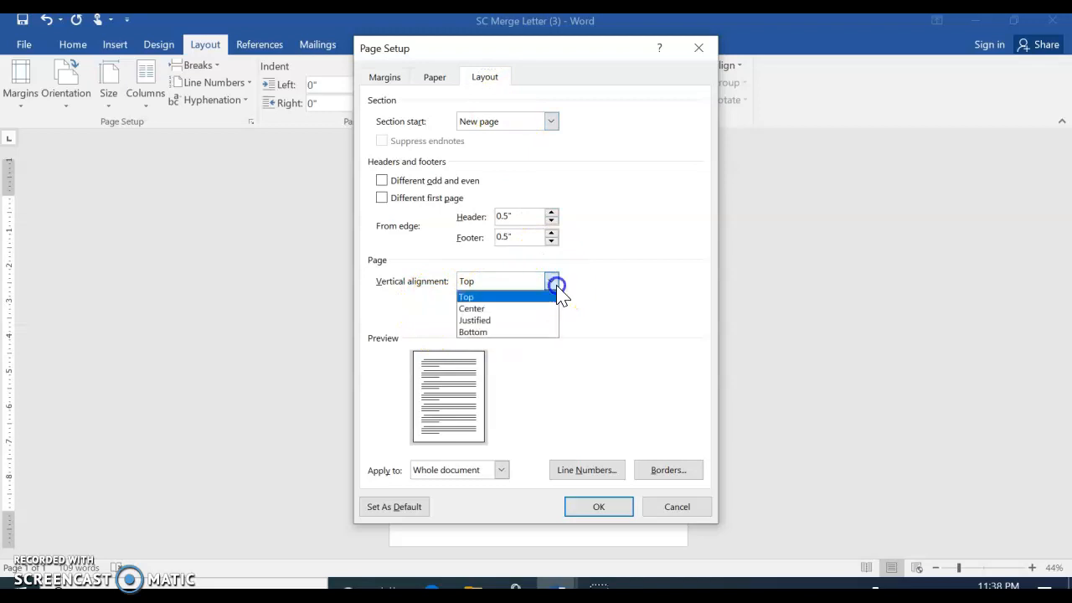
click(504, 309)
click(598, 505)
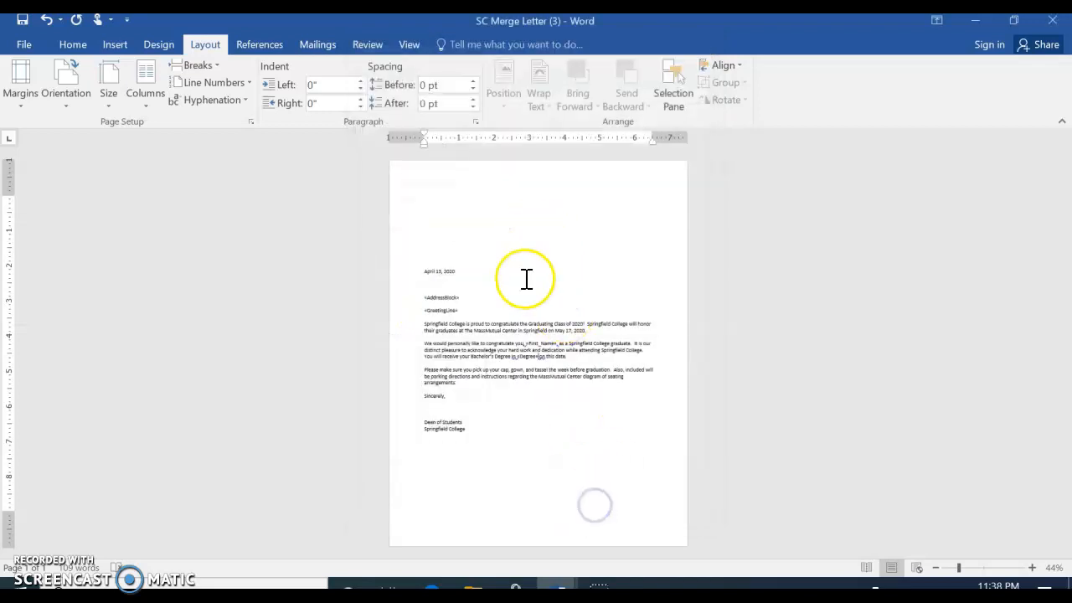
Step: Finish the merge by generating editable individual letters for all recipients in a new document
click(410, 46)
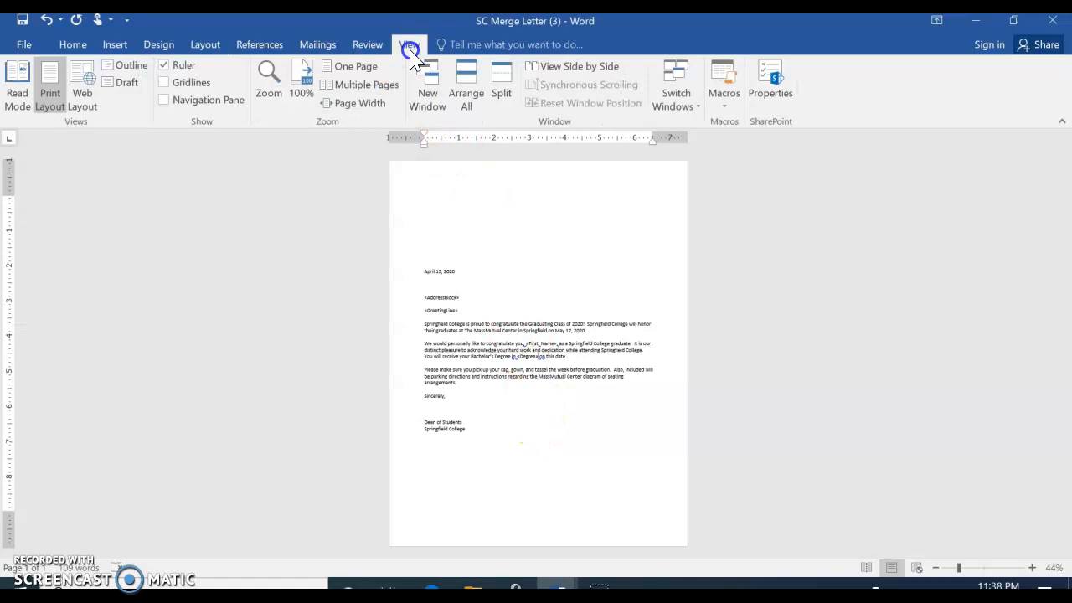
click(298, 87)
scroll(609, 403, up, 2)
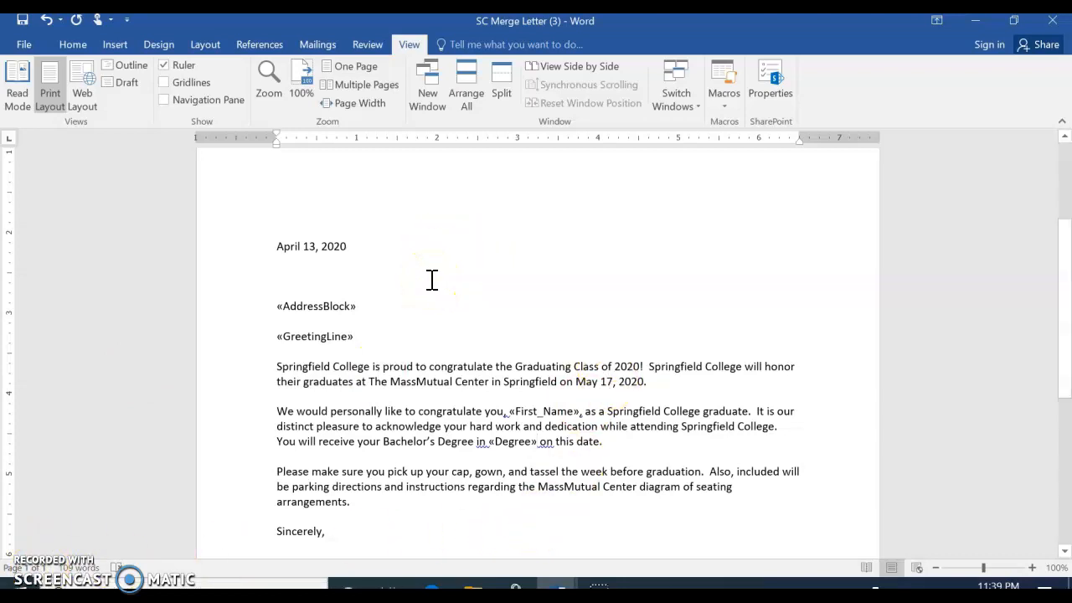
click(319, 46)
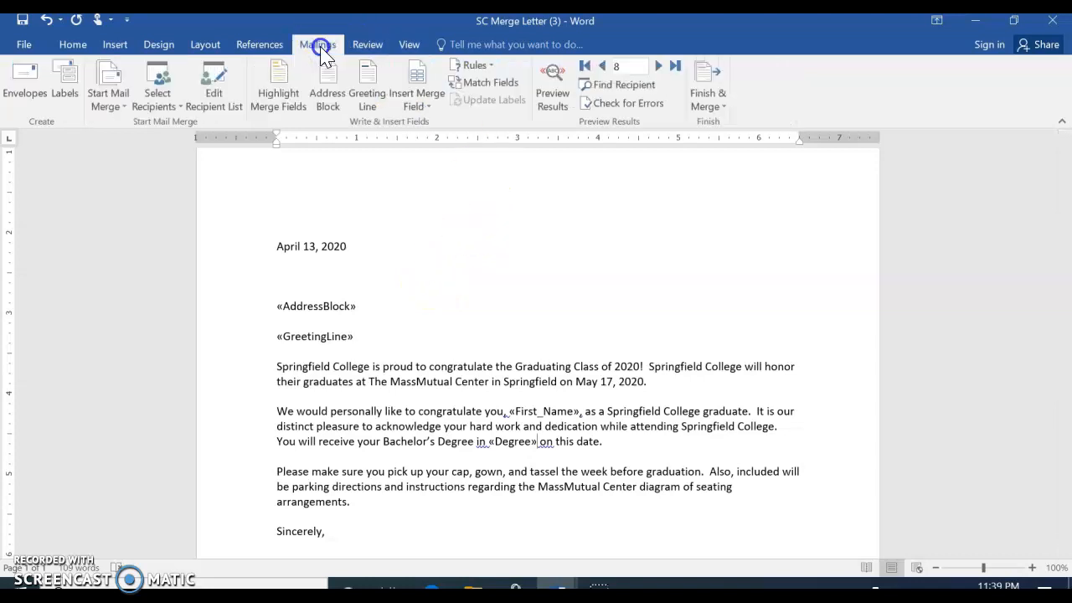
click(710, 107)
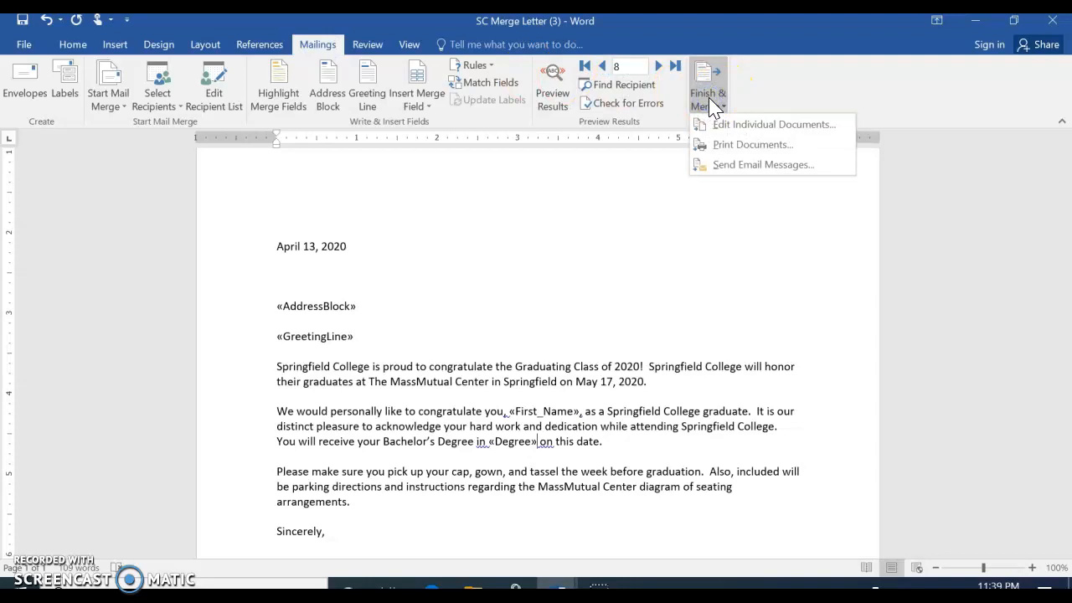
click(743, 125)
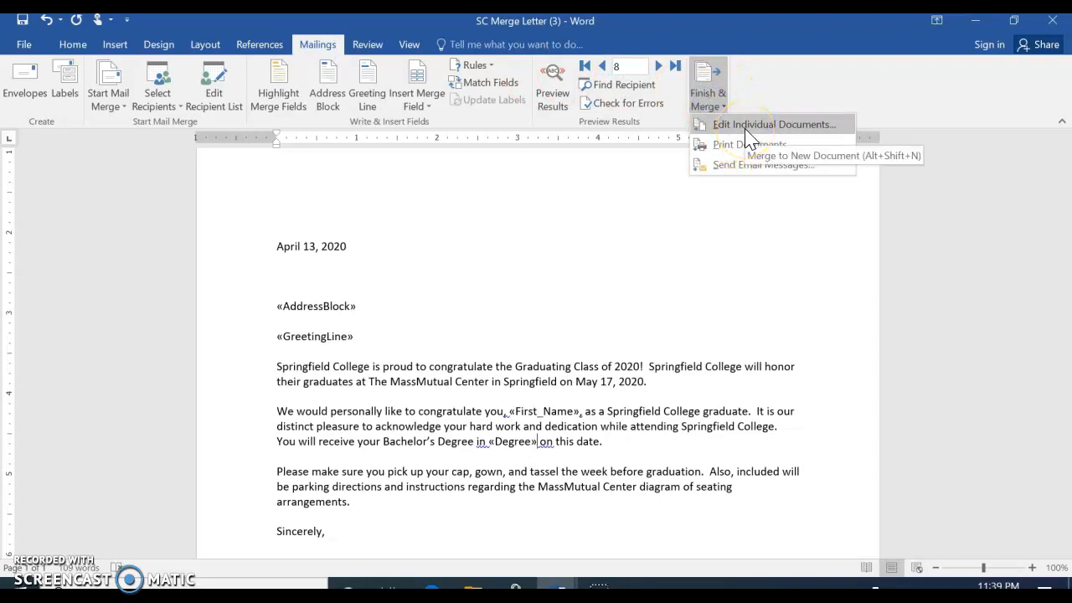
click(745, 130)
click(526, 341)
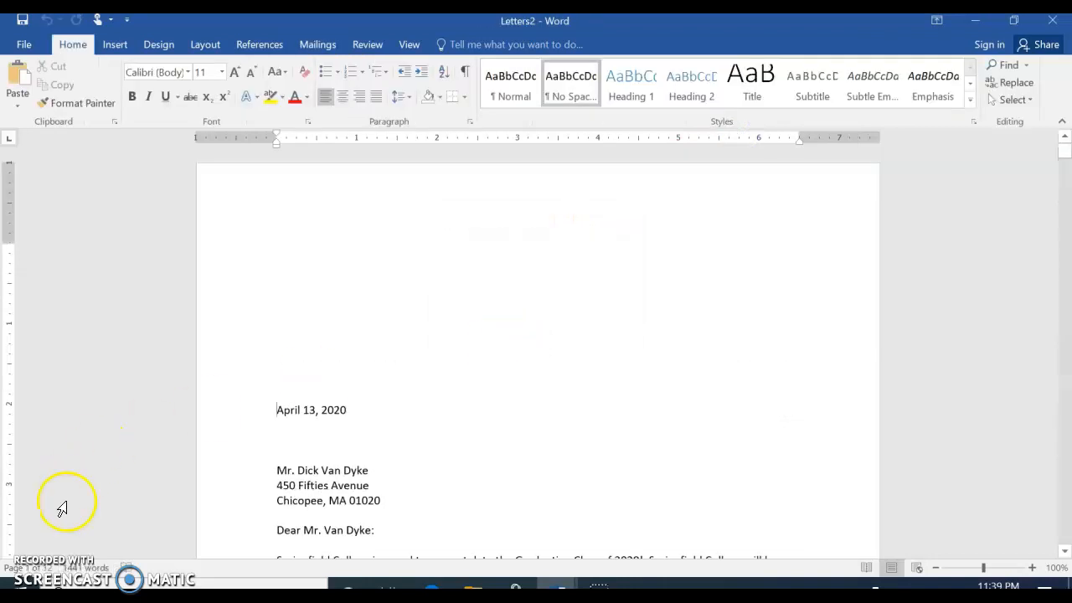
Step: Look through the merged letters, checking each recipient's address, greeting, first name and degree
scroll(511, 377, down, 8)
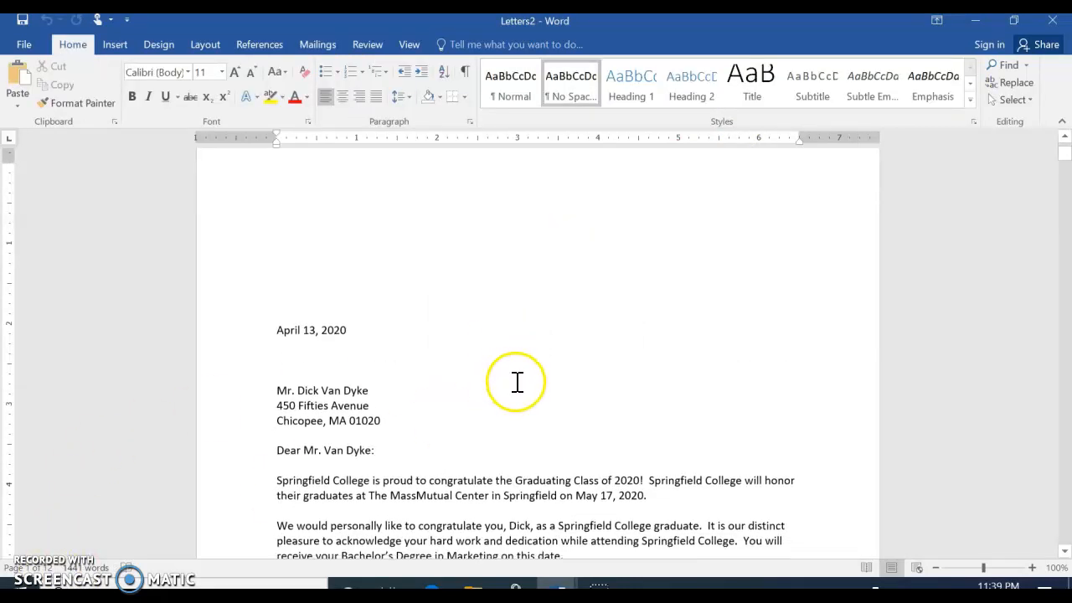
scroll(512, 402, down, 15)
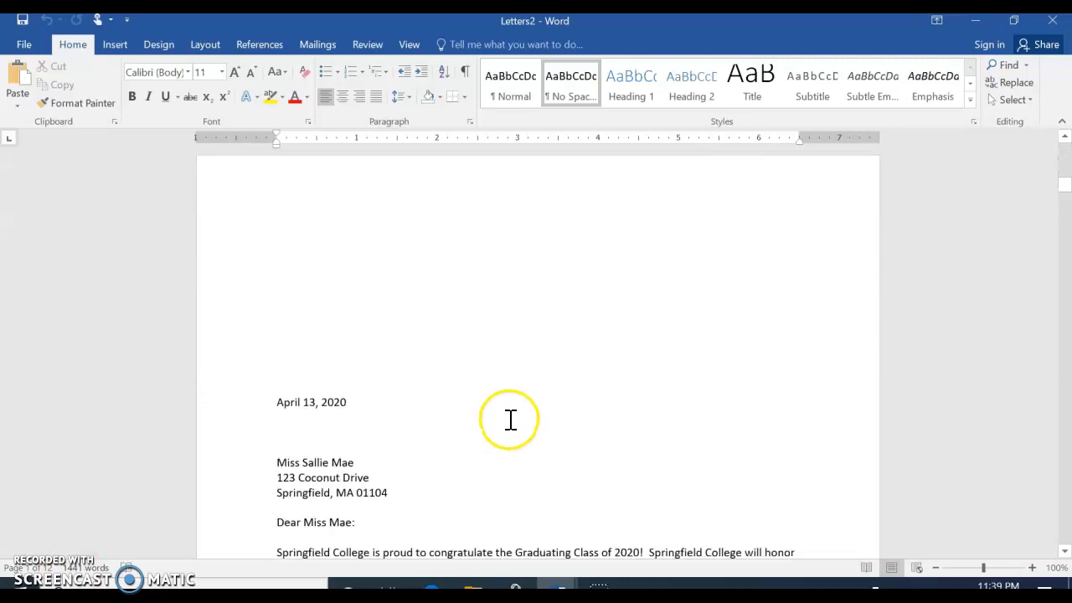
scroll(510, 418, up, 2)
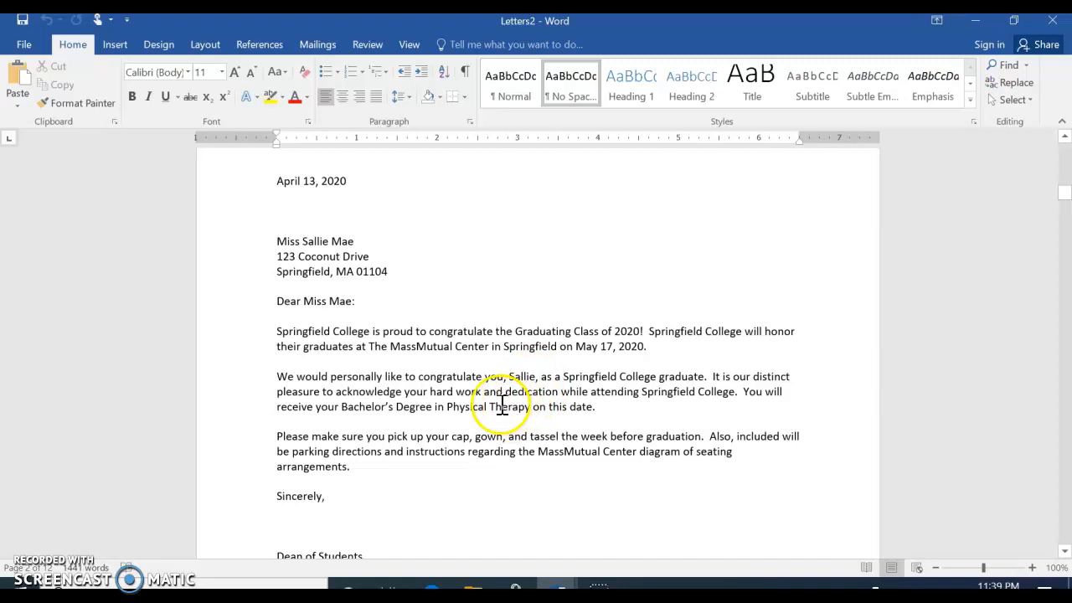
scroll(501, 406, down, 15)
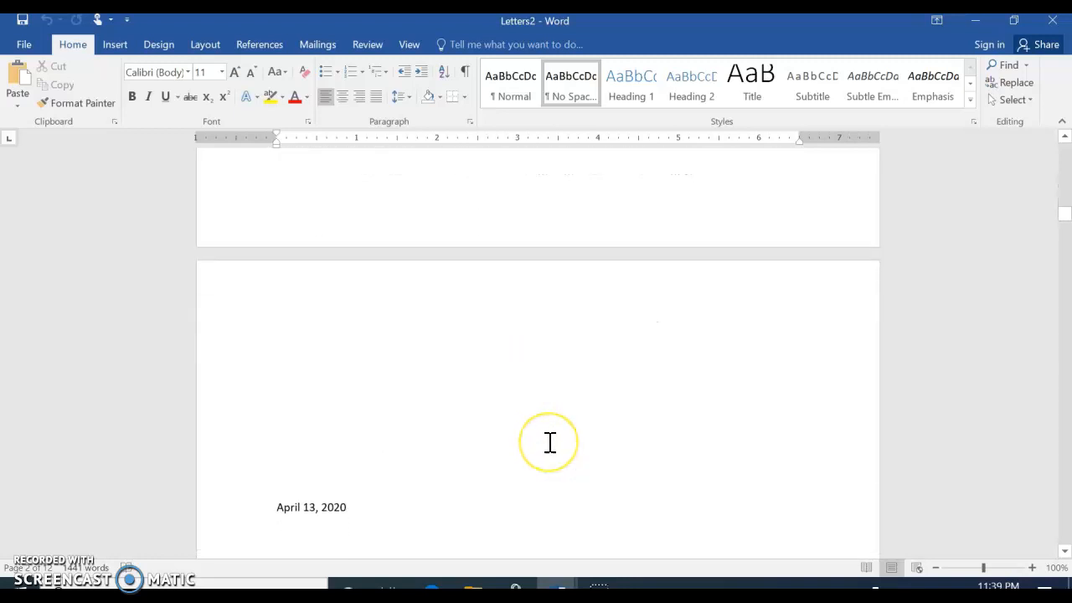
scroll(550, 445, down, 10)
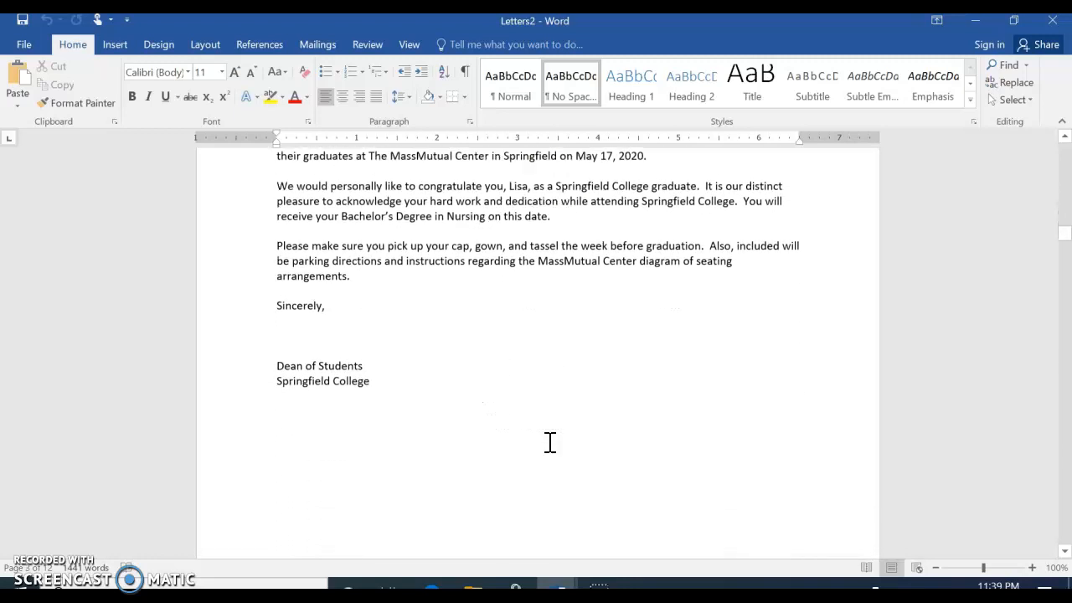
scroll(550, 442, down, 12)
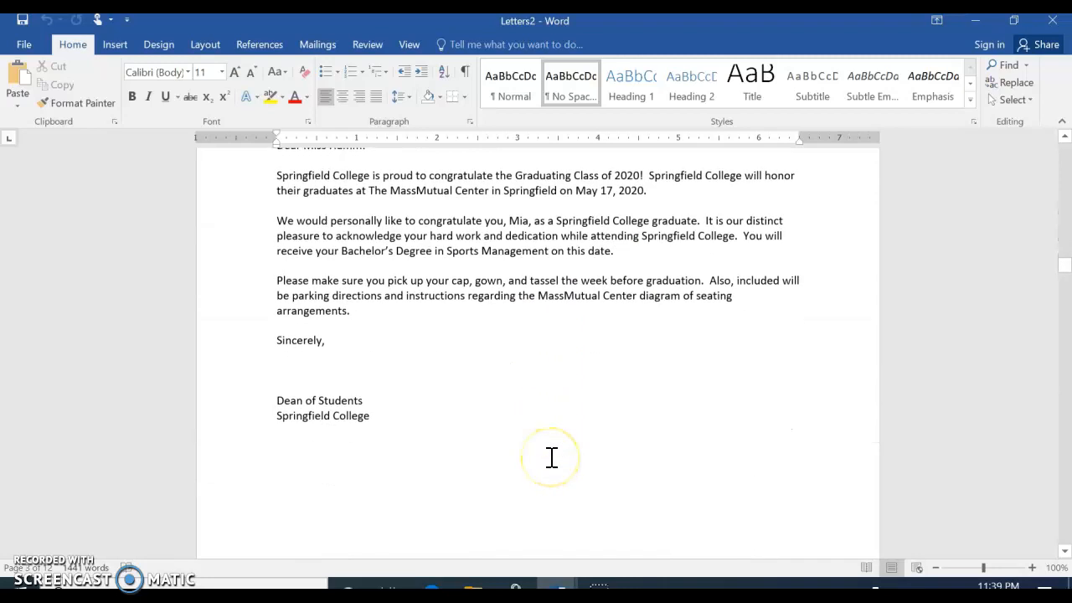